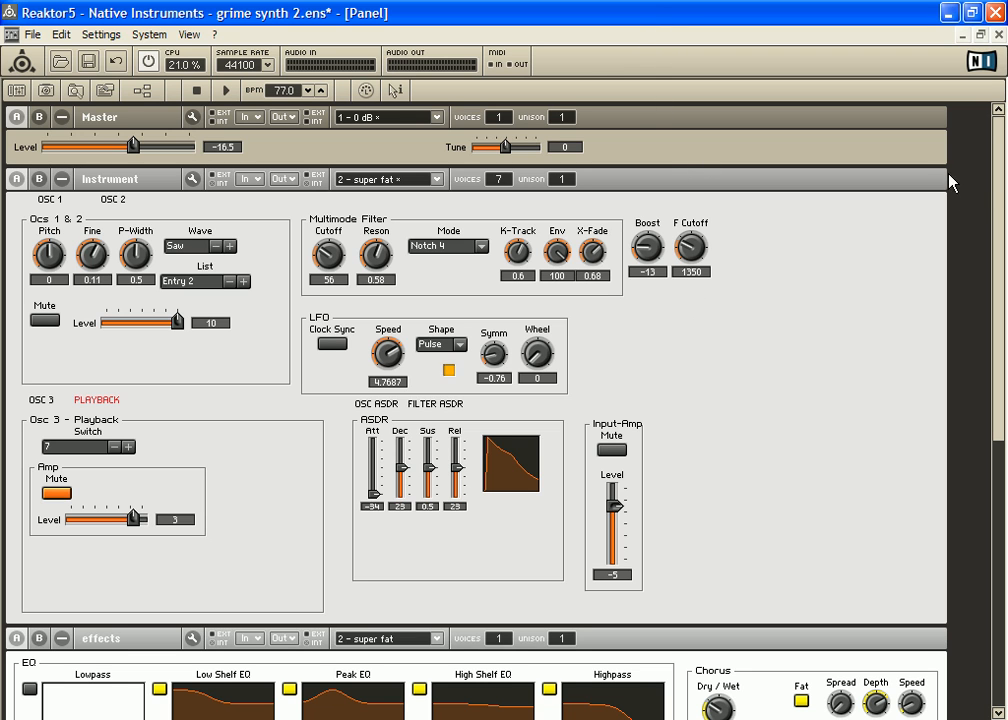
Step: Compare the OSC 1 and OSC 2 panels of the instrument, leaving OSC 2 shown
{"action": "left_click_drag", "start_coordinate": [1003, 200], "coordinate": [968, 146]}
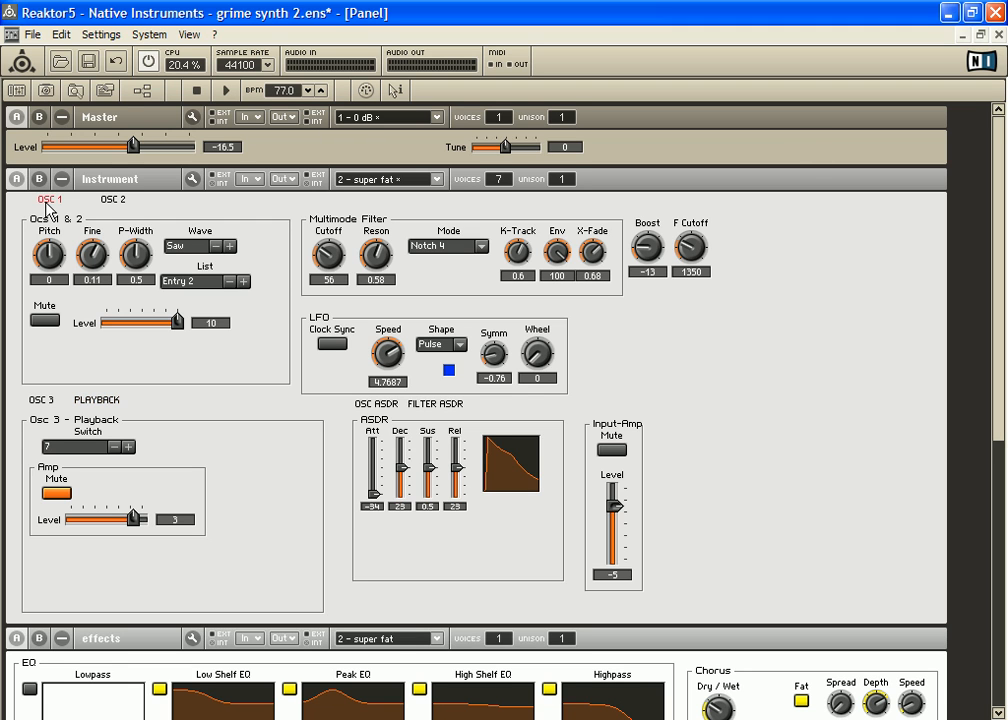
{"action": "left_click", "coordinate": [110, 198]}
{"action": "left_click", "coordinate": [52, 200]}
{"action": "left_click", "coordinate": [111, 201]}
{"action": "left_click", "coordinate": [50, 201]}
{"action": "left_click", "coordinate": [112, 201]}
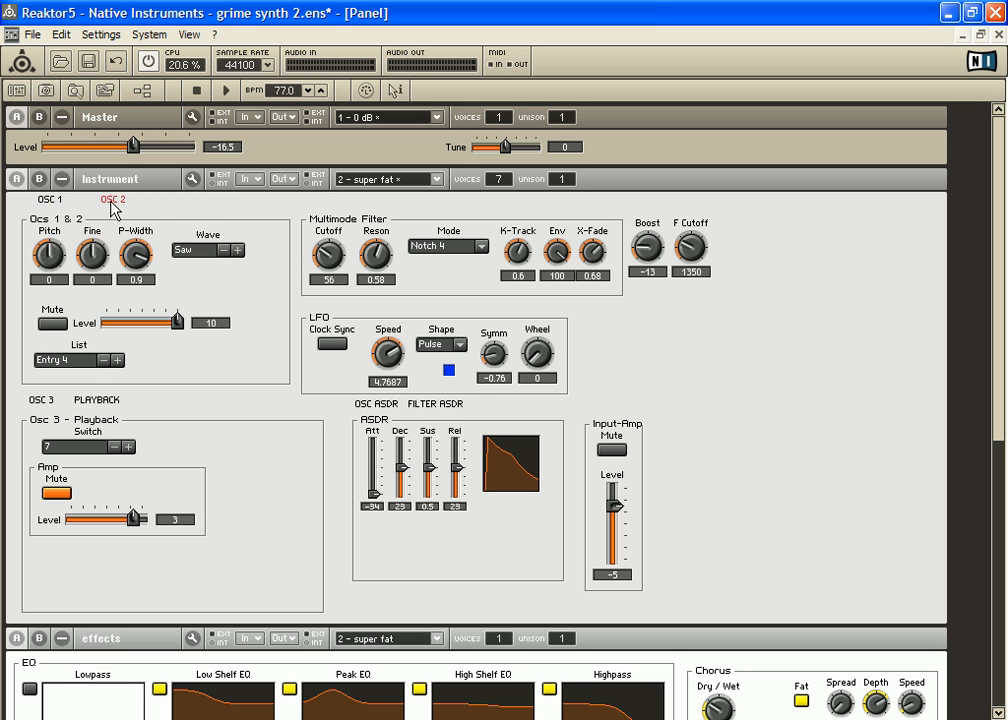
Step: Set the Multimode Filter cutoff to 101, Boost to -10 and F Cutoff to 2000
{"action": "left_click", "coordinate": [366, 222]}
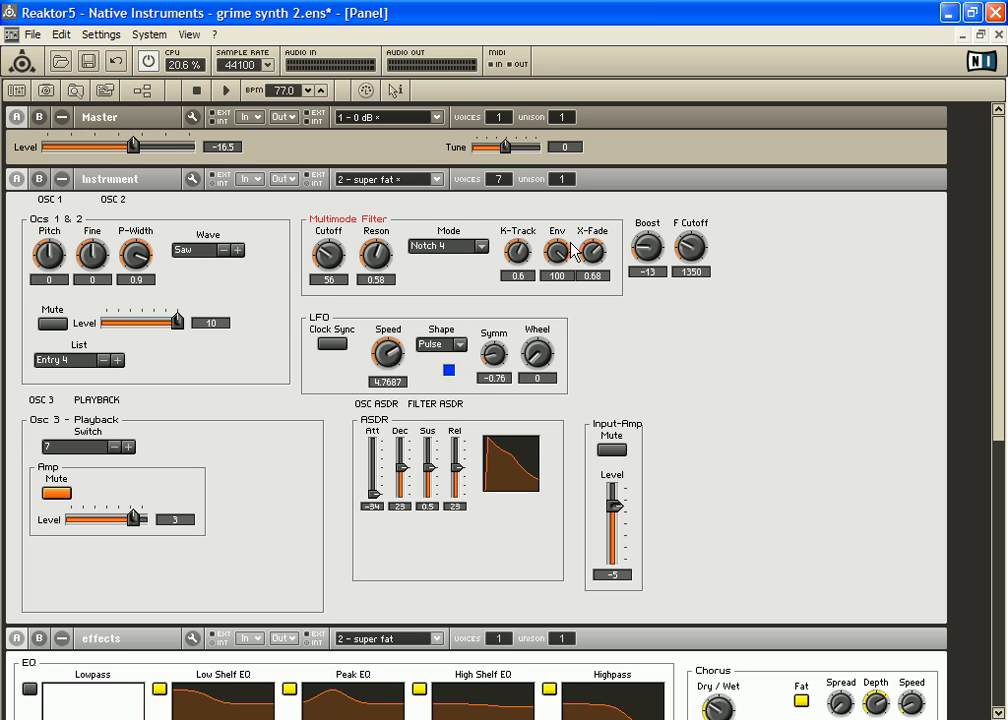
{"action": "left_click_drag", "start_coordinate": [647, 247], "coordinate": [685, 246]}
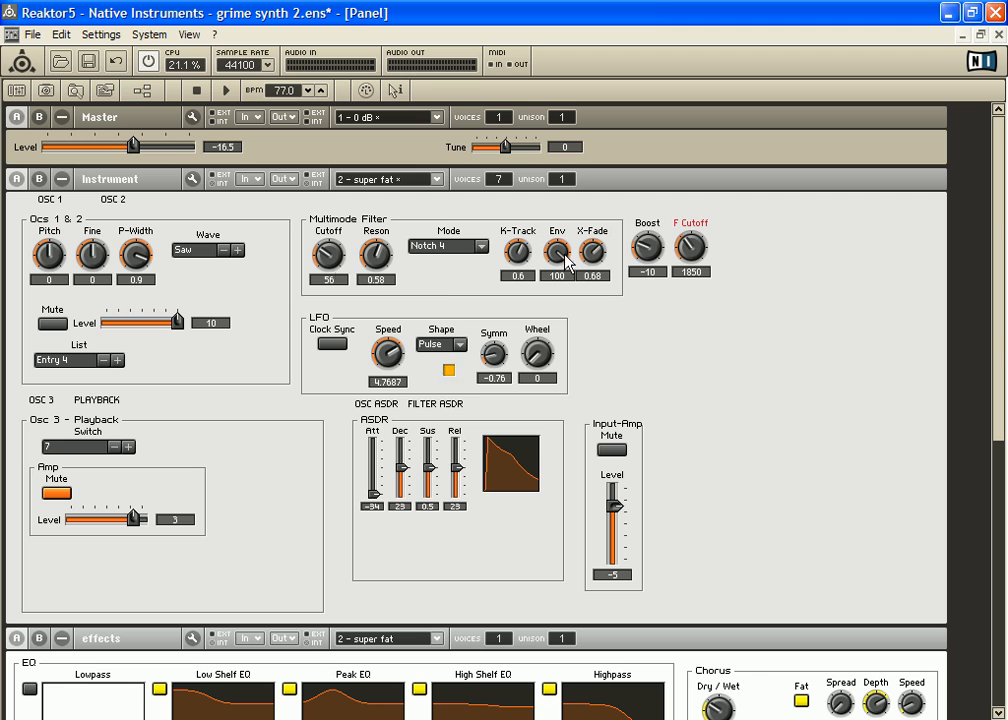
{"action": "left_click_drag", "start_coordinate": [335, 258], "coordinate": [338, 172]}
{"action": "mouse_move", "coordinate": [700, 262]}
{"action": "left_mouse_down"}
{"action": "mouse_move", "coordinate": [691, 222]}
{"action": "mouse_move", "coordinate": [695, 250]}
{"action": "left_mouse_up"}
Step: Compare the OSC 3 and Playback panels, leaving OSC 3 shown, and set oscillator 2's wave to nois
{"action": "left_click", "coordinate": [45, 402]}
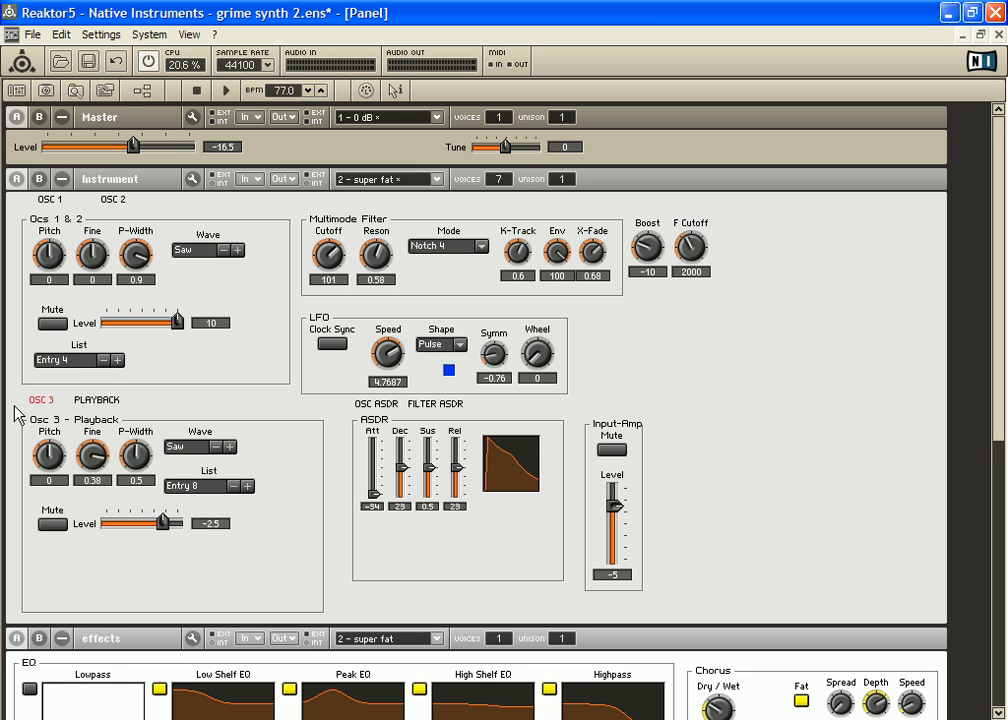
{"action": "left_click", "coordinate": [94, 401]}
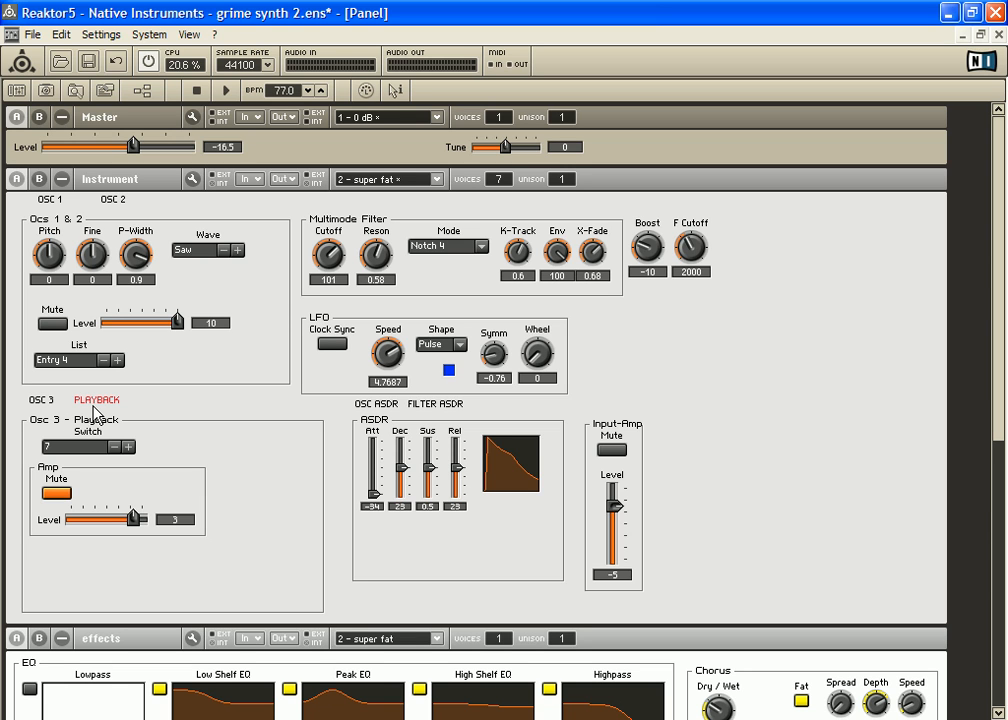
{"action": "left_click", "coordinate": [43, 401]}
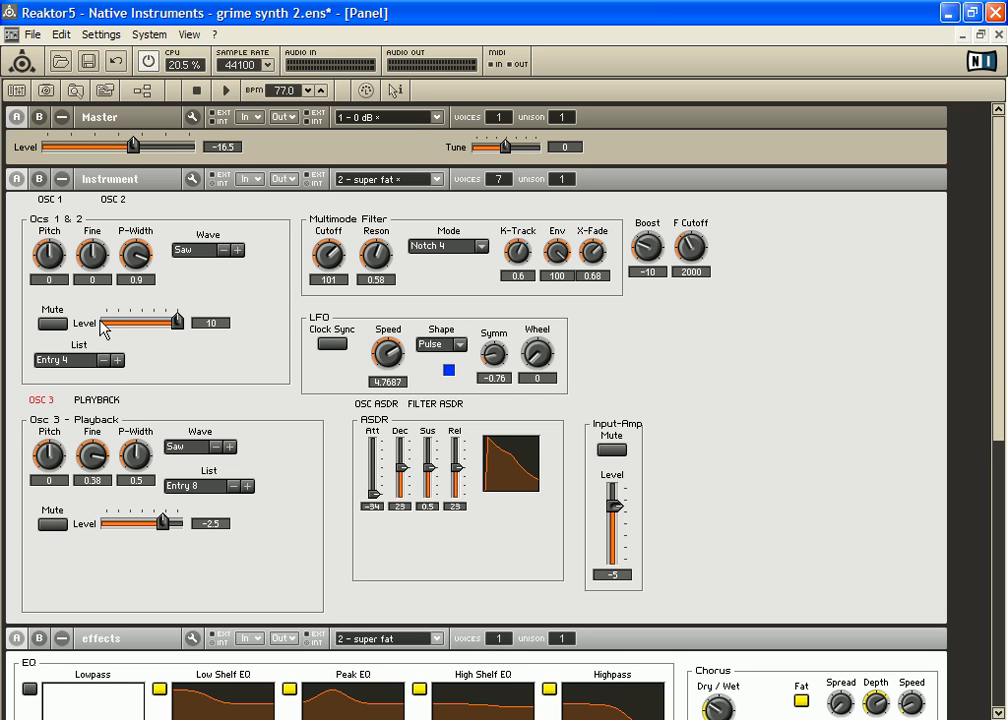
{"action": "left_click", "coordinate": [237, 250]}
{"action": "left_click", "coordinate": [237, 250]}
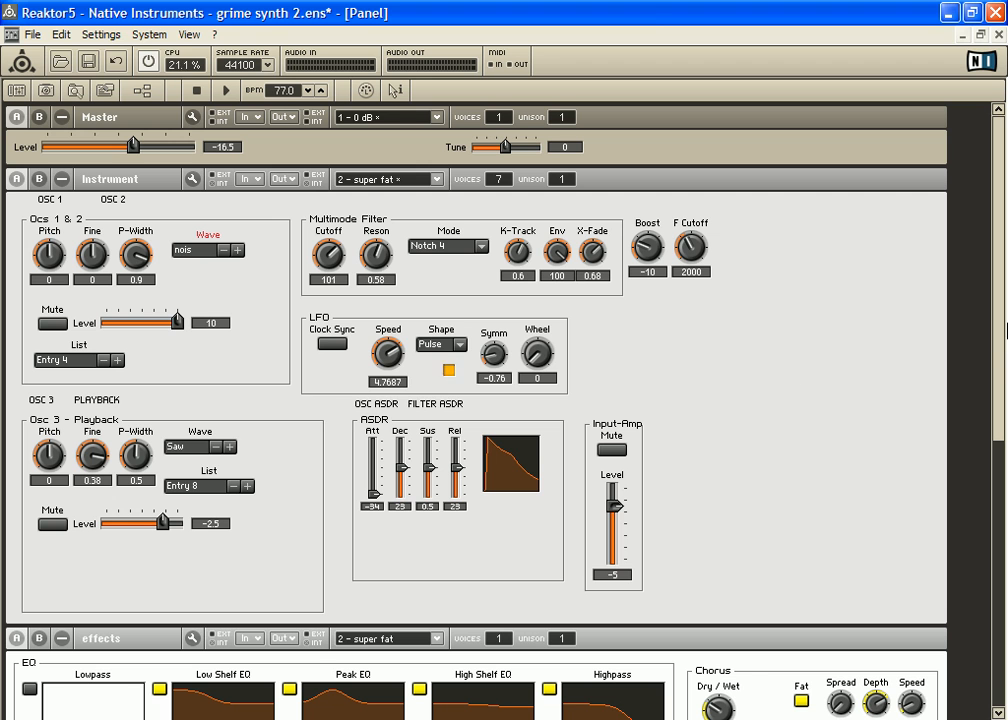
Step: Set the Input-Amp level to -7 and readjust Boost to -6 and F Cutoff to 1900
{"action": "left_click_drag", "start_coordinate": [997, 288], "coordinate": [990, 431]}
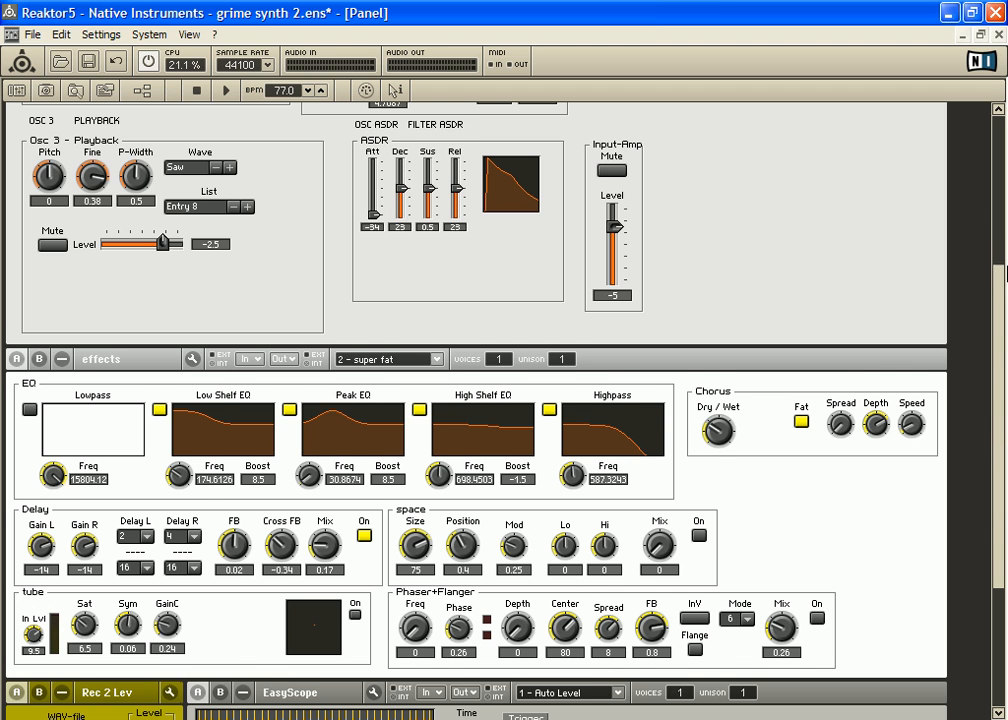
{"action": "left_click_drag", "start_coordinate": [1000, 282], "coordinate": [997, 315]}
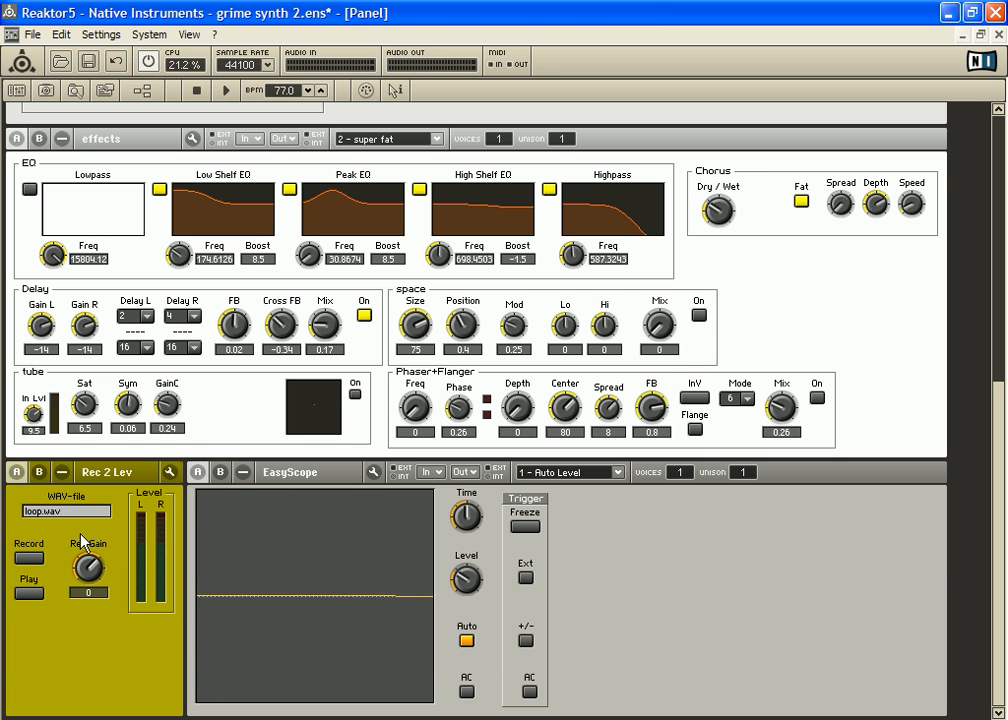
{"action": "scroll", "coordinate": [1005, 250], "scroll_direction": "up", "scroll_amount": 5}
{"action": "scroll", "coordinate": [1005, 250], "scroll_direction": "up", "scroll_amount": 3}
{"action": "scroll", "coordinate": [1005, 310], "scroll_direction": "down", "scroll_amount": 4}
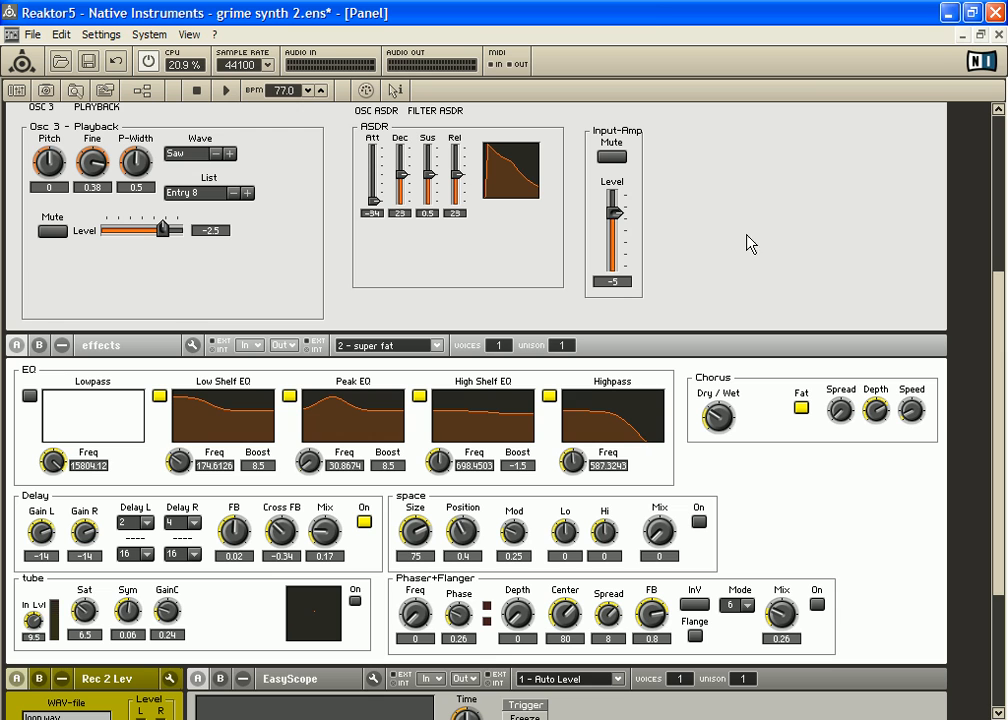
{"action": "mouse_move", "coordinate": [612, 213]}
{"action": "left_mouse_down"}
{"action": "mouse_move", "coordinate": [620, 250]}
{"action": "mouse_move", "coordinate": [627, 222]}
{"action": "left_mouse_up"}
{"action": "scroll", "coordinate": [997, 313], "scroll_direction": "up", "scroll_amount": 3}
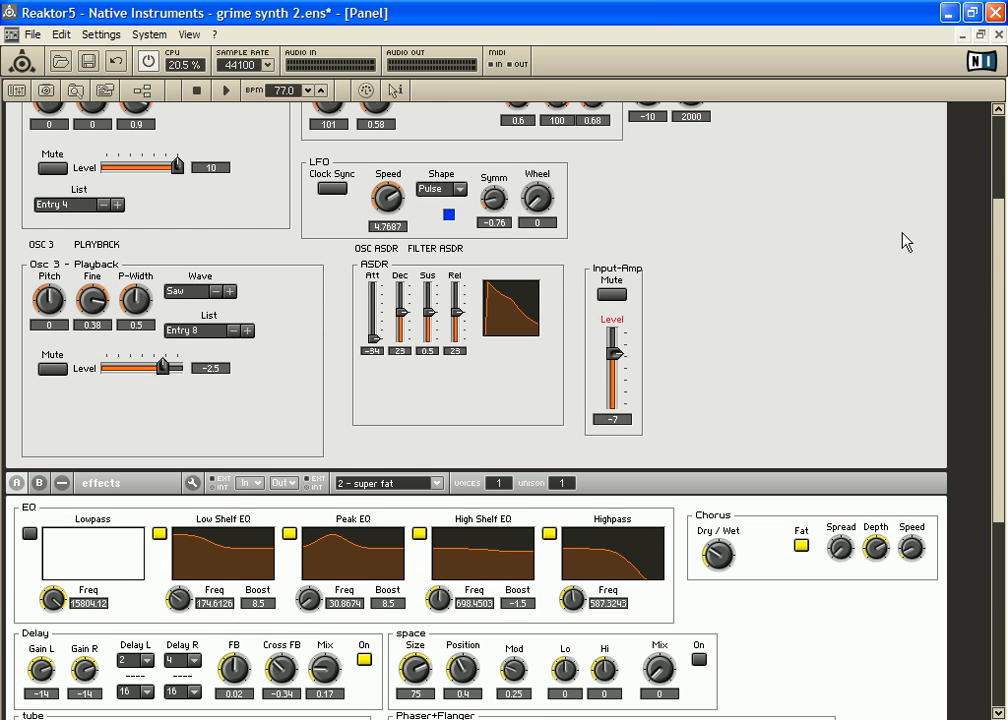
{"action": "scroll", "coordinate": [1003, 258], "scroll_direction": "up", "scroll_amount": 3}
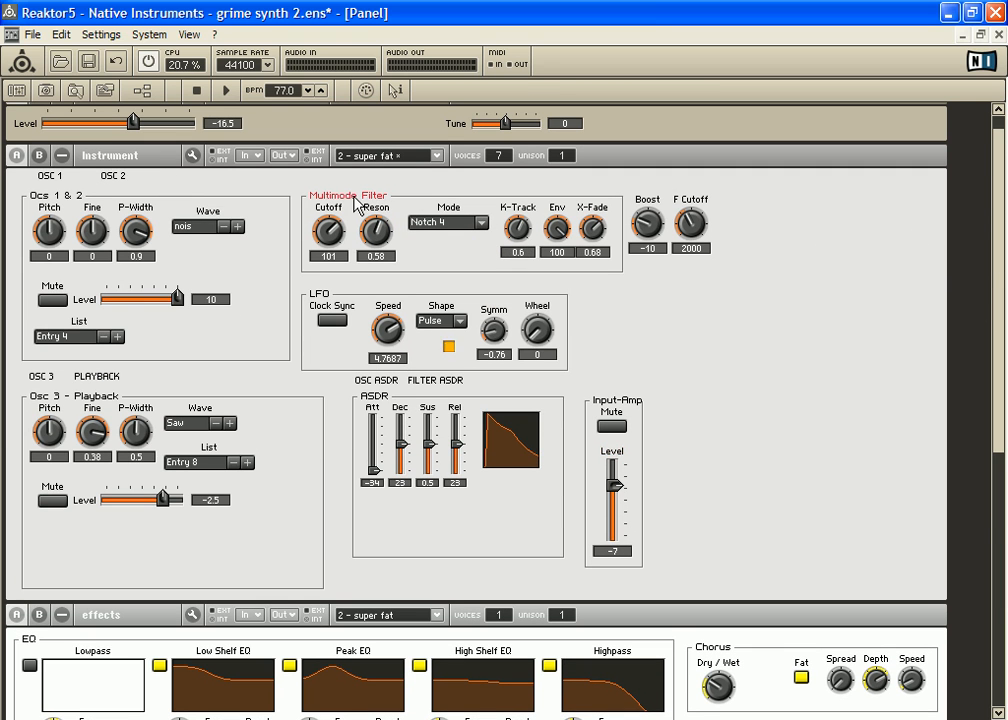
{"action": "left_click_drag", "start_coordinate": [651, 224], "coordinate": [697, 232]}
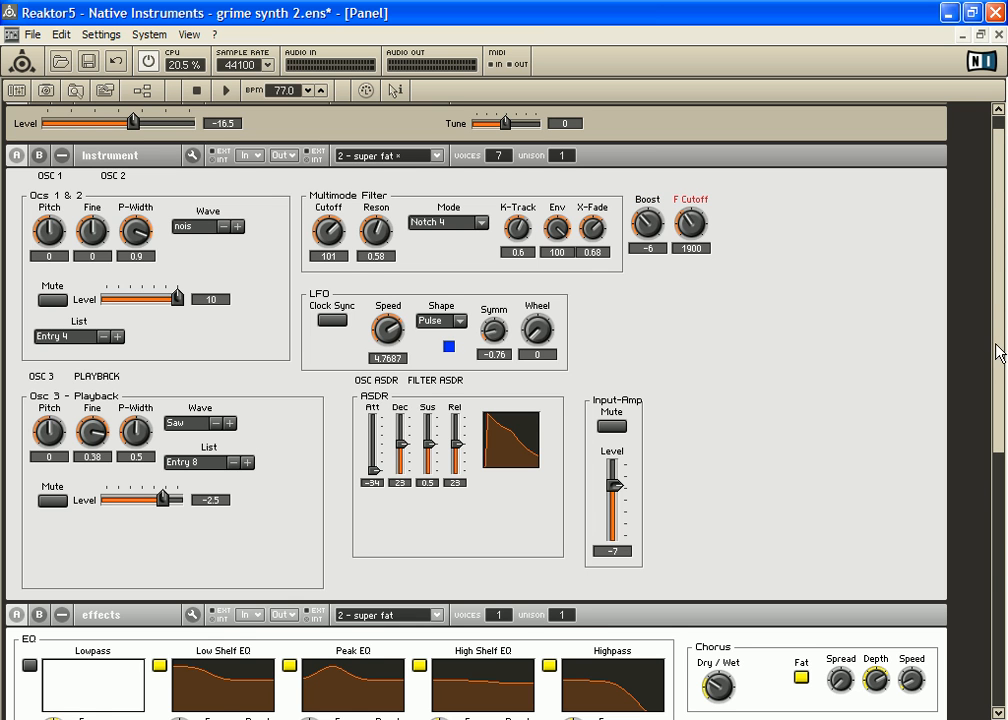
Step: Examine the effects section and compare the OSC 3 and Playback panels, leaving Playback shown
{"action": "scroll", "coordinate": [999, 349], "scroll_direction": "down", "scroll_amount": 3}
{"action": "scroll", "coordinate": [996, 428], "scroll_direction": "down", "scroll_amount": 5}
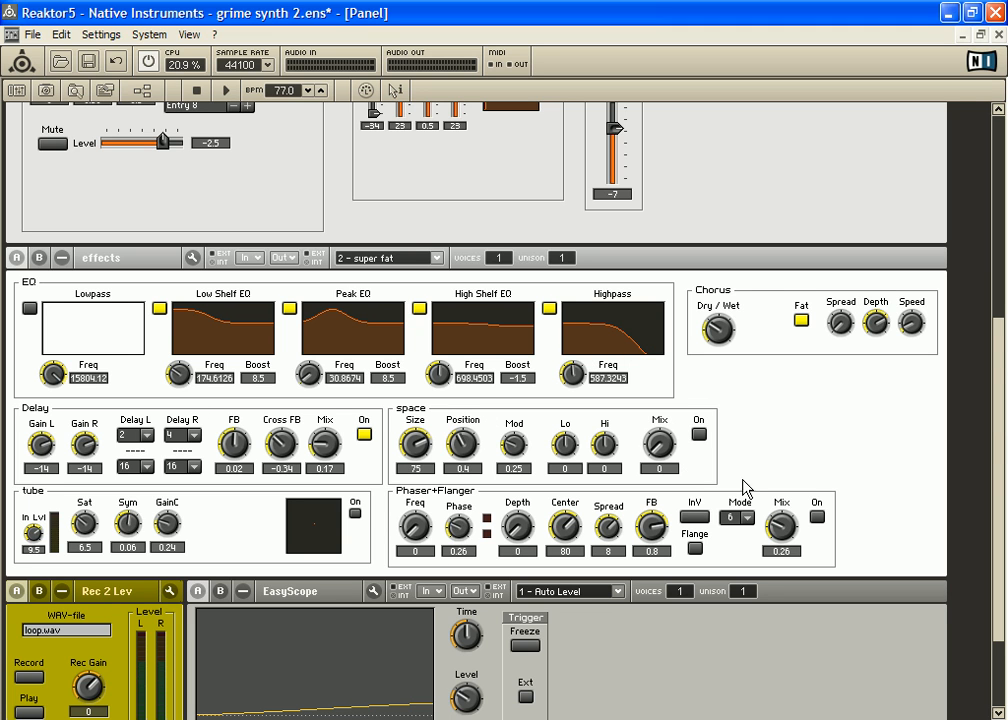
{"action": "left_click_drag", "start_coordinate": [1004, 428], "coordinate": [1004, 490]}
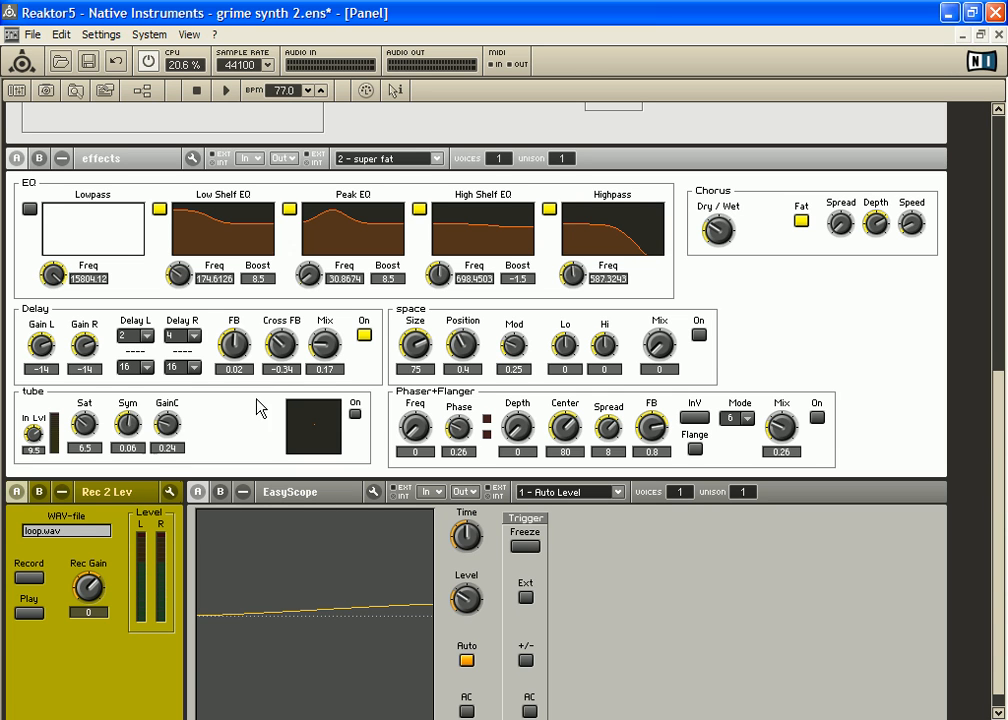
{"action": "left_click_drag", "start_coordinate": [1000, 432], "coordinate": [1000, 285]}
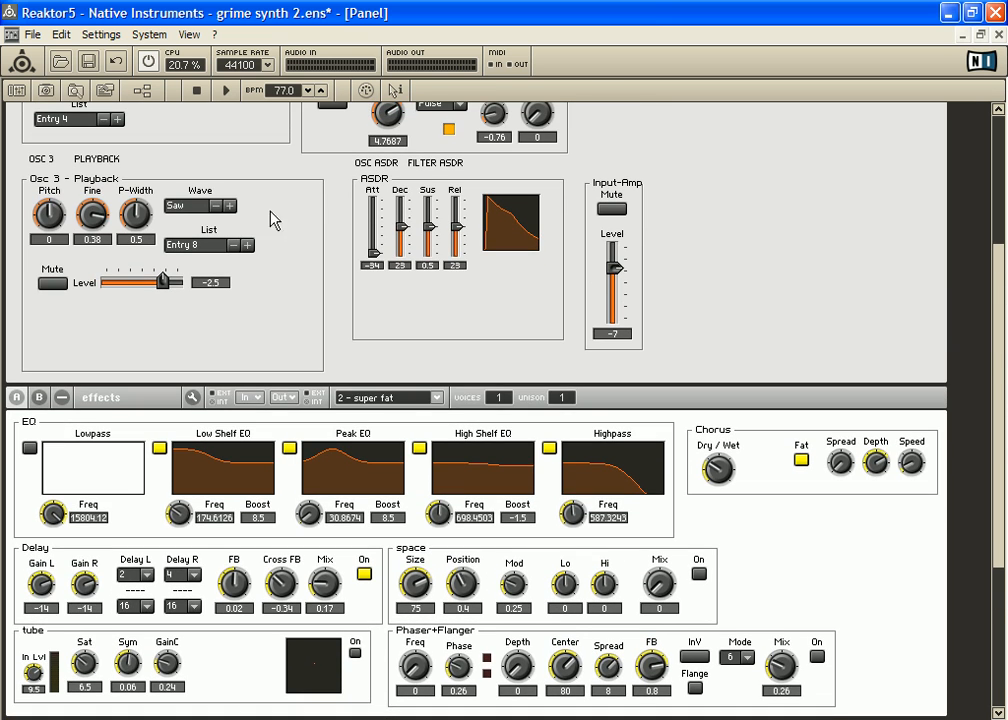
{"action": "left_click", "coordinate": [95, 158]}
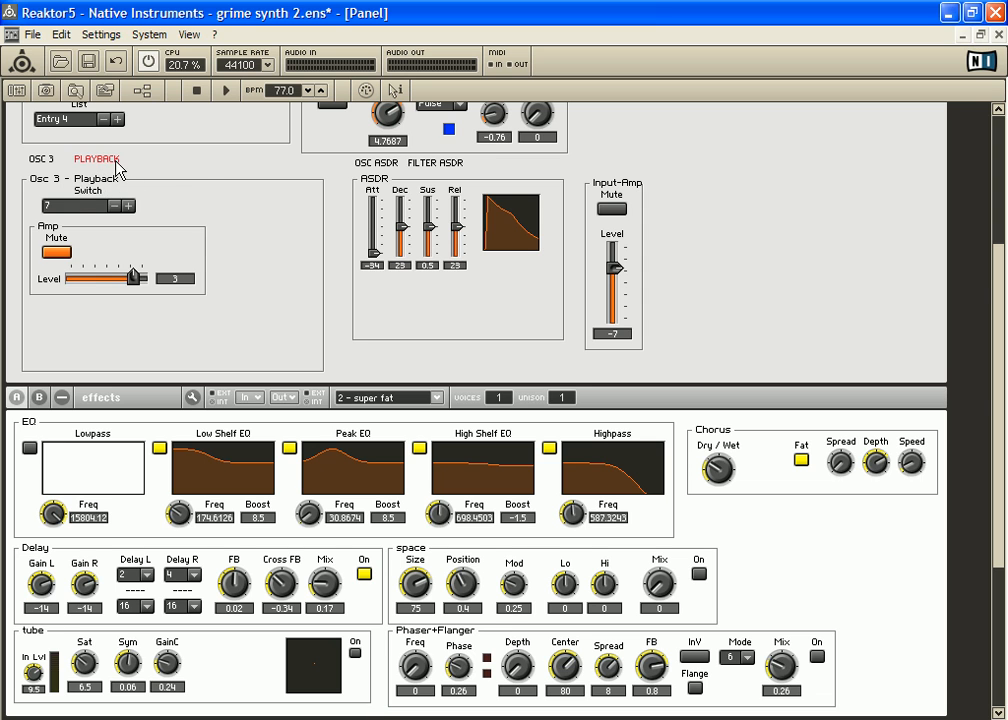
{"action": "left_click", "coordinate": [42, 159]}
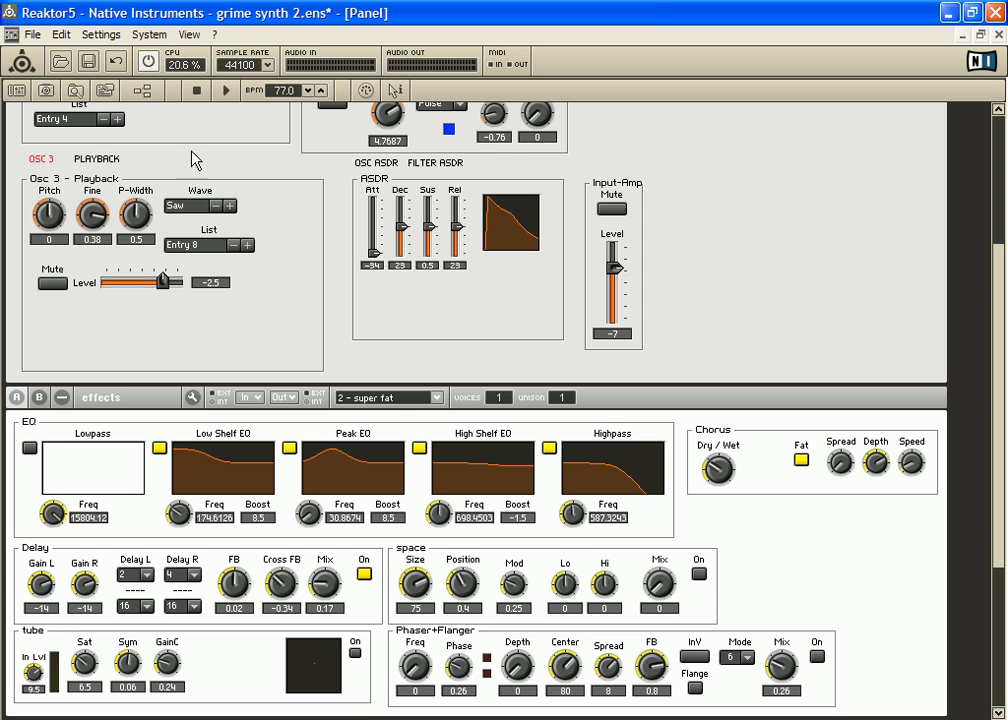
{"action": "left_click_drag", "start_coordinate": [988, 268], "coordinate": [995, 313]}
{"action": "left_click", "coordinate": [92, 157]}
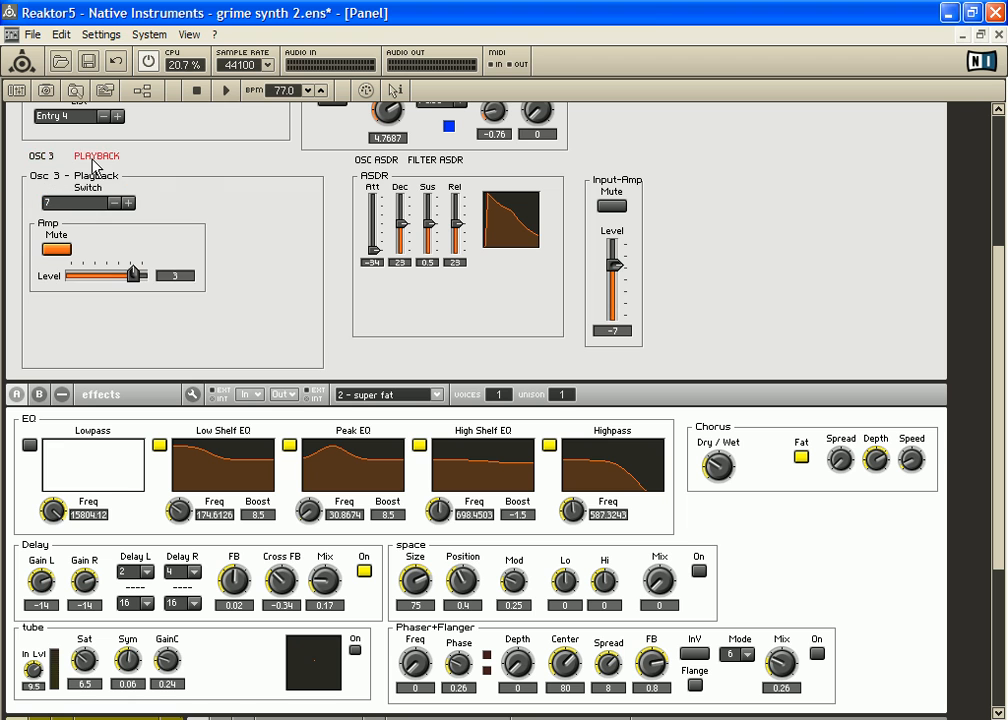
{"action": "scroll", "coordinate": [1000, 375], "scroll_direction": "down", "scroll_amount": 1}
{"action": "left_click_drag", "start_coordinate": [1000, 375], "coordinate": [1000, 112]}
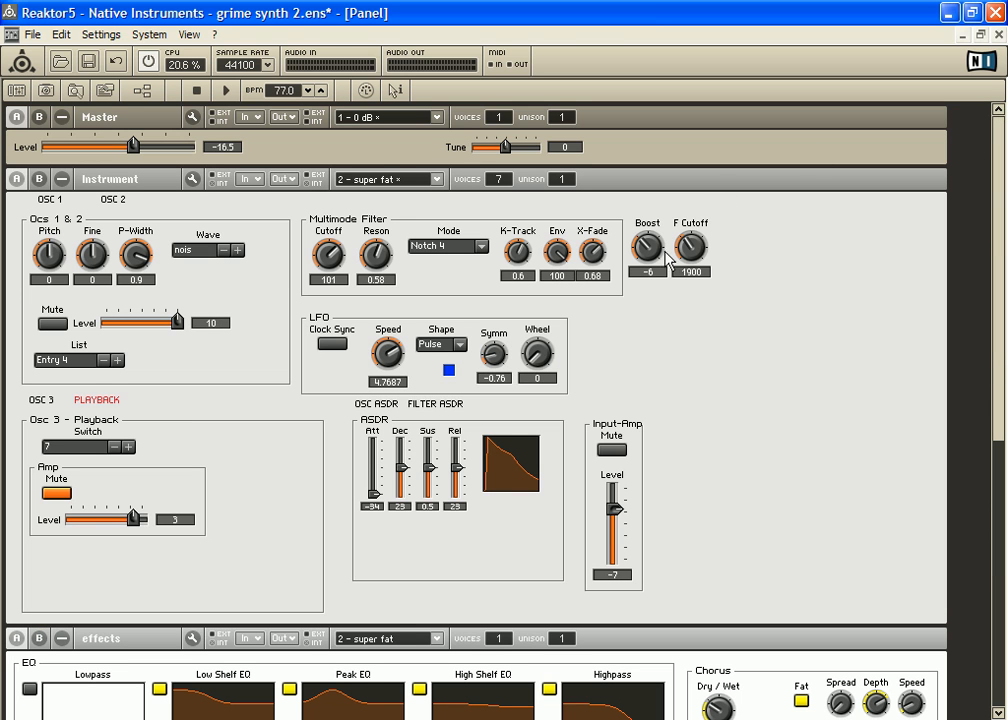
Step: Open the ensemble structure and slightly reposition the Instrument, effects, EasyScope and Rec 2 Lev modules
{"action": "double_click", "coordinate": [852, 330]}
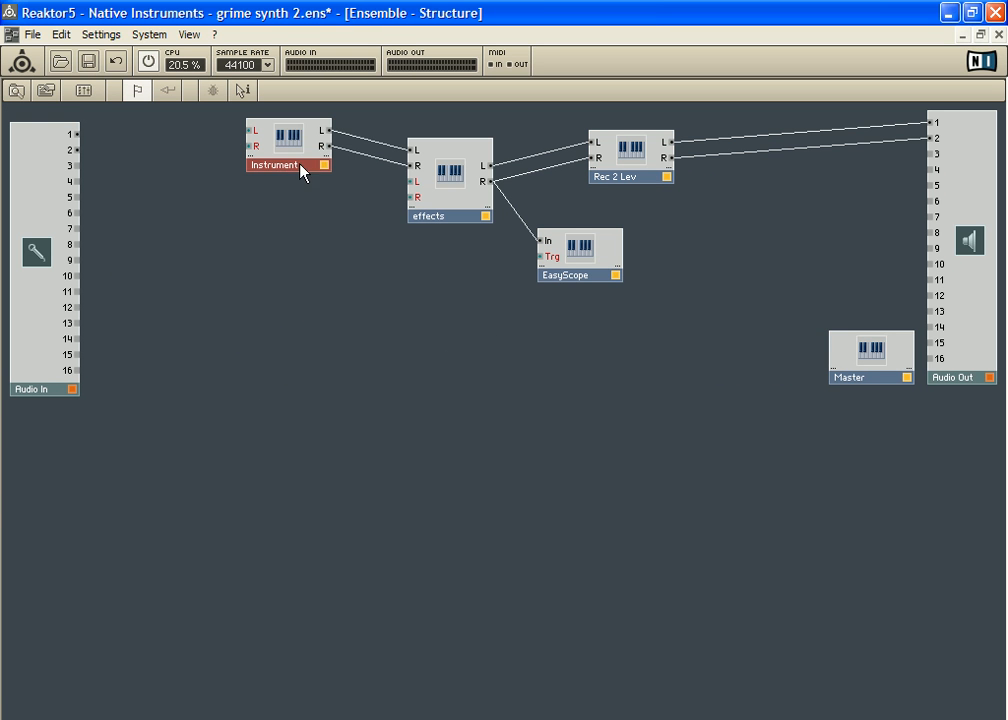
{"action": "left_click_drag", "start_coordinate": [274, 146], "coordinate": [238, 151]}
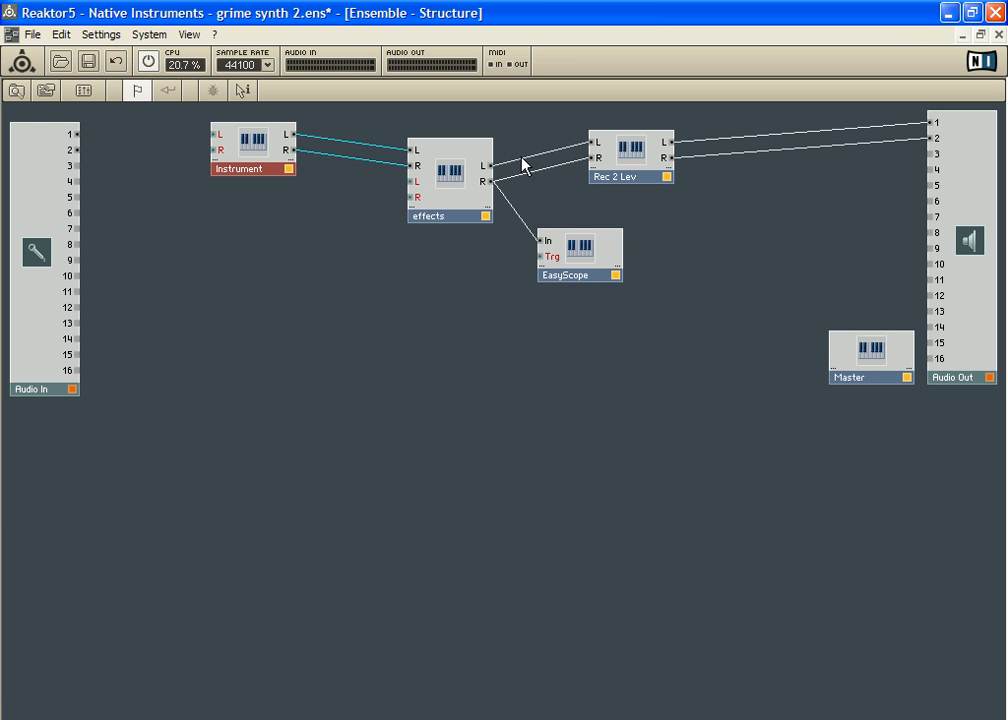
{"action": "left_click_drag", "start_coordinate": [452, 166], "coordinate": [424, 146]}
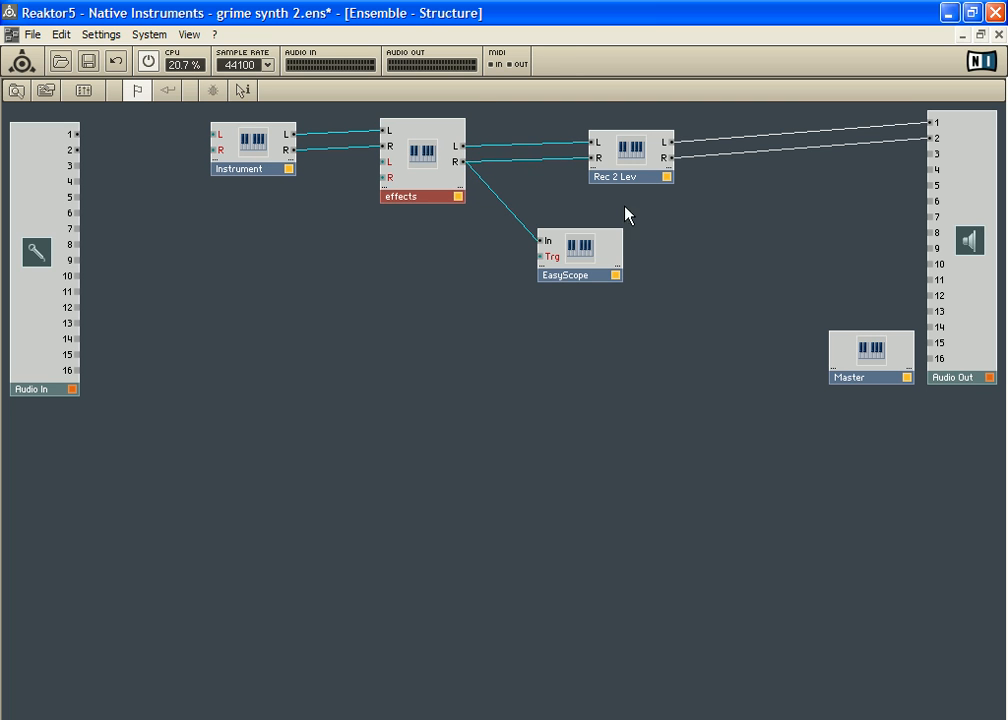
{"action": "left_click_drag", "start_coordinate": [597, 250], "coordinate": [601, 234]}
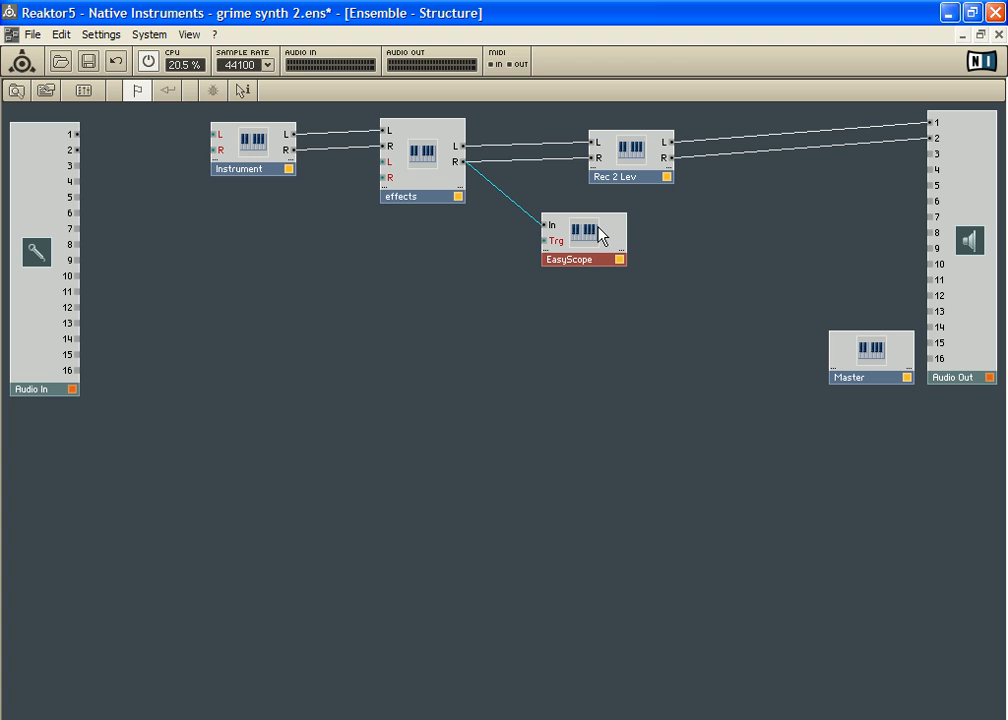
{"action": "left_click_drag", "start_coordinate": [626, 172], "coordinate": [640, 167]}
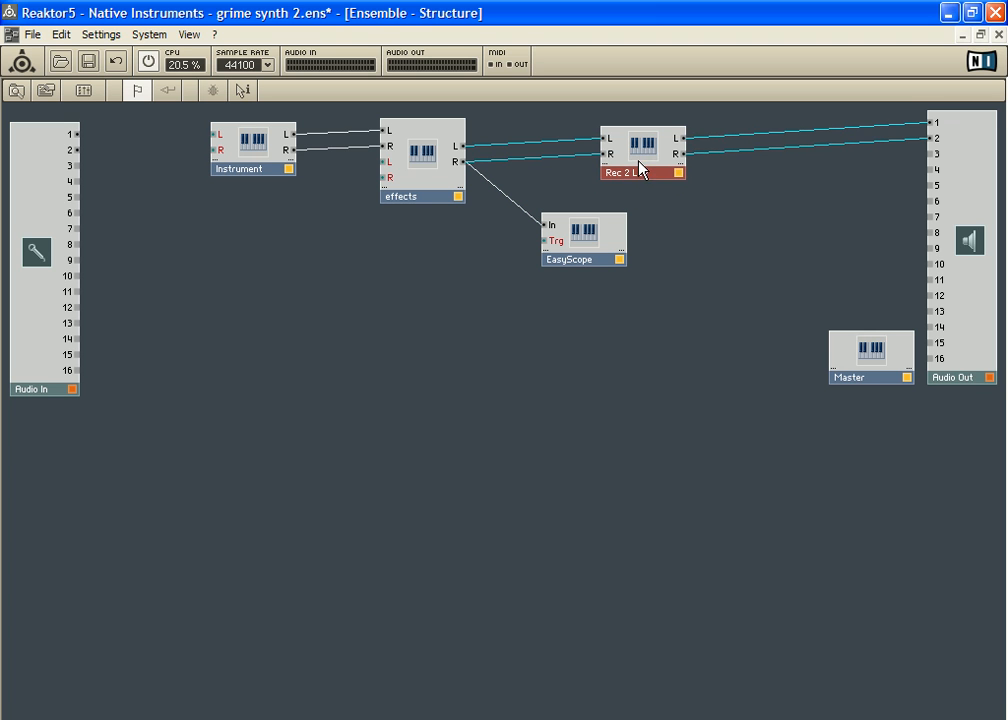
{"action": "left_click", "coordinate": [969, 136]}
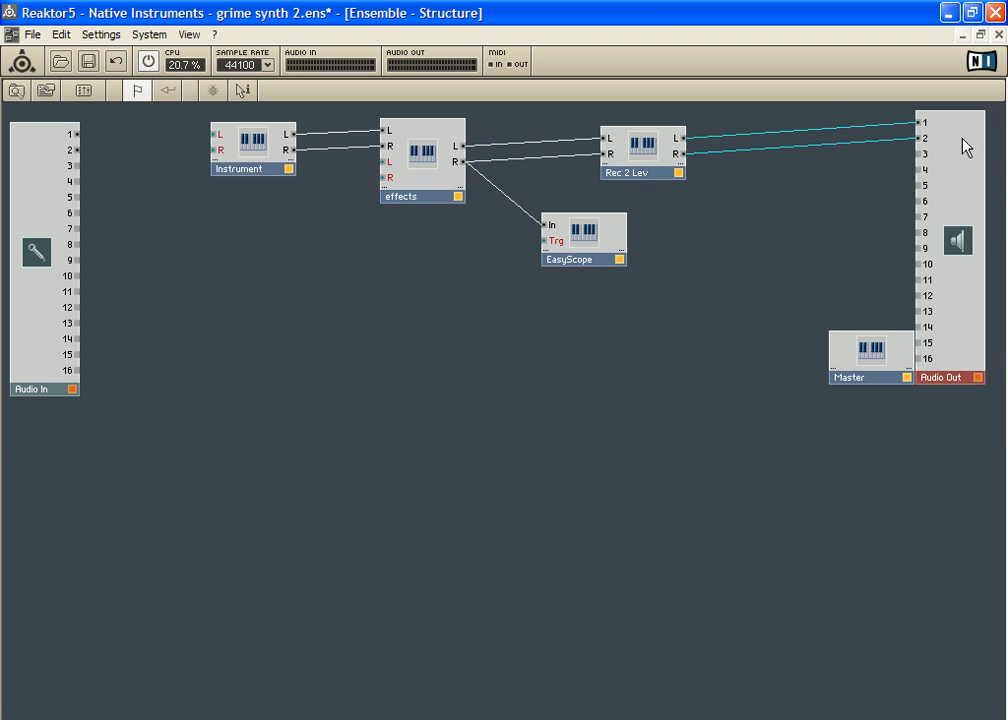
Step: Open the Instrument's internal structure and slightly reposition the Ocs 1 & 2 and Osc 3 - Playback modules
{"action": "left_click", "coordinate": [248, 160]}
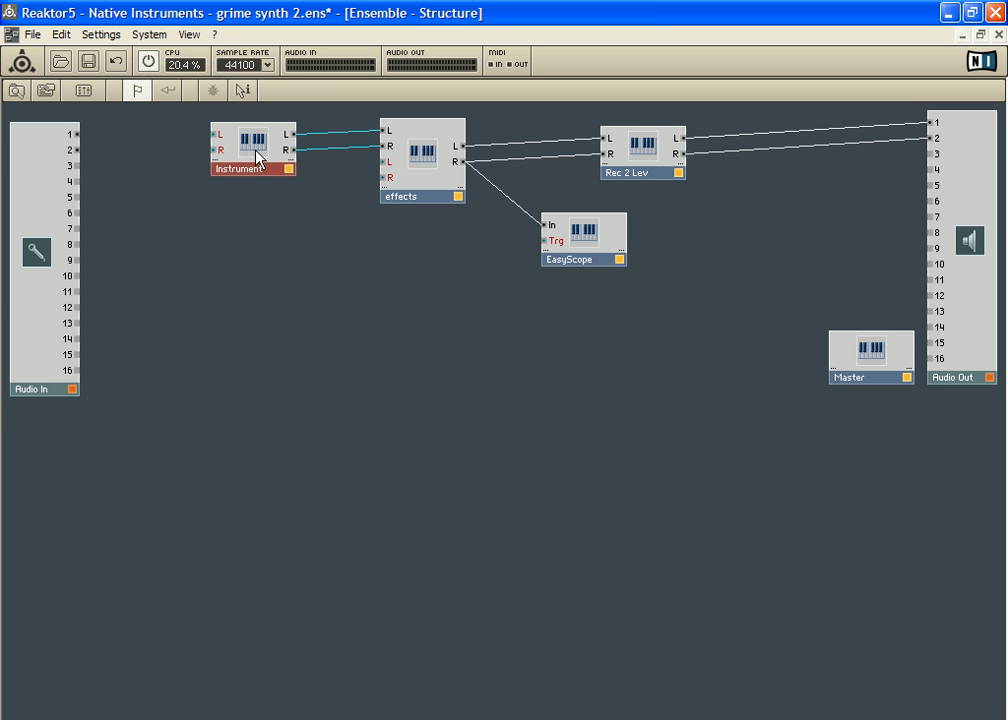
{"action": "double_click", "coordinate": [258, 157]}
{"action": "left_click_drag", "start_coordinate": [604, 449], "coordinate": [580, 407]}
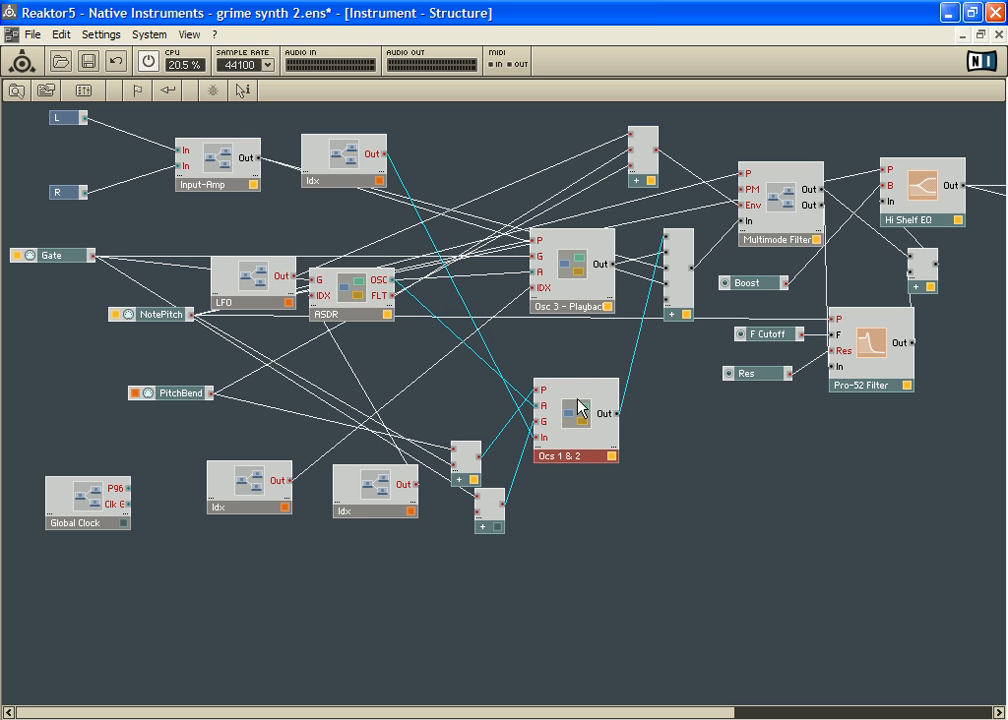
{"action": "mouse_move", "coordinate": [576, 273]}
{"action": "left_mouse_down"}
{"action": "mouse_move", "coordinate": [570, 265]}
{"action": "mouse_move", "coordinate": [558, 281]}
{"action": "left_mouse_up"}
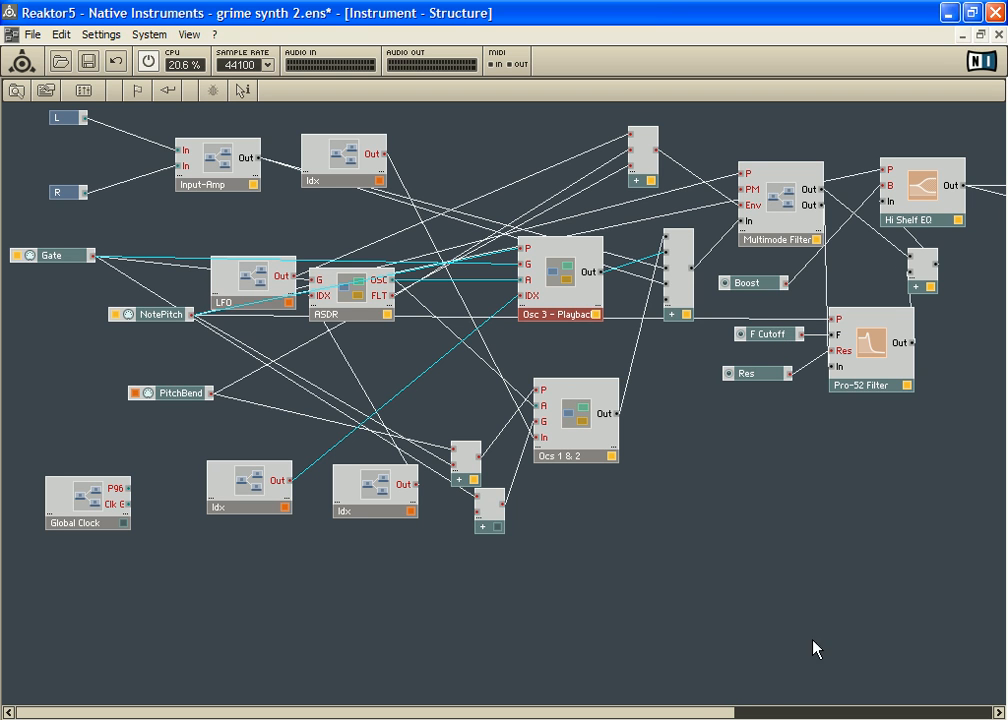
Step: Move the Gate module closer to the LFO and spread the L and R input terminals out along the structure's left edge
{"action": "left_click_drag", "start_coordinate": [691, 712], "coordinate": [632, 711]}
{"action": "left_click_drag", "start_coordinate": [53, 258], "coordinate": [88, 270]}
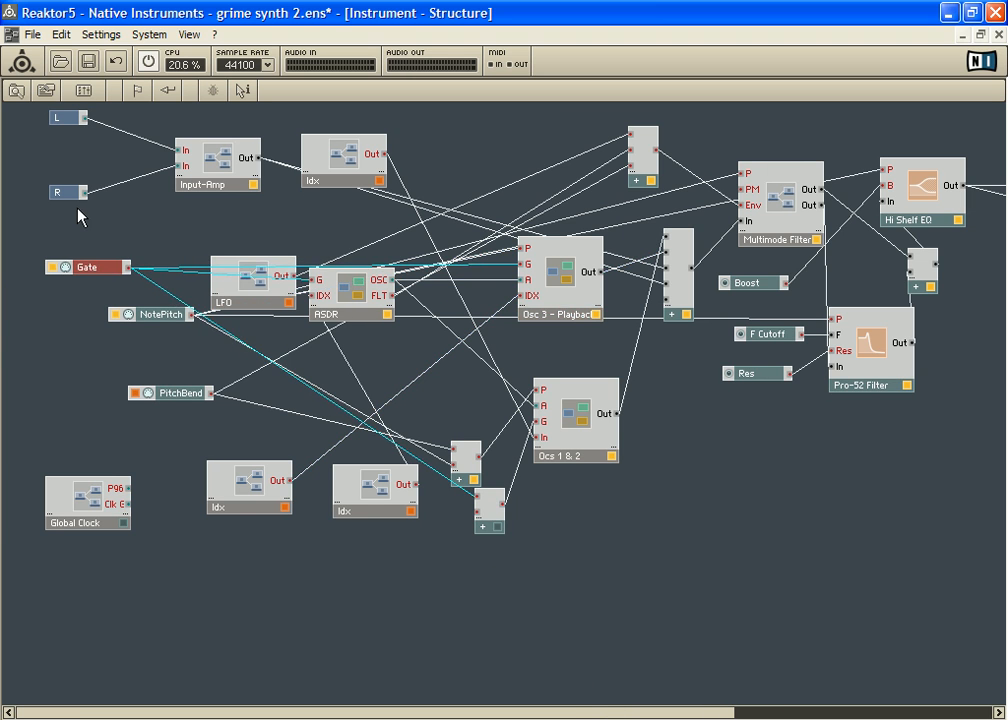
{"action": "left_click_drag", "start_coordinate": [63, 197], "coordinate": [20, 378]}
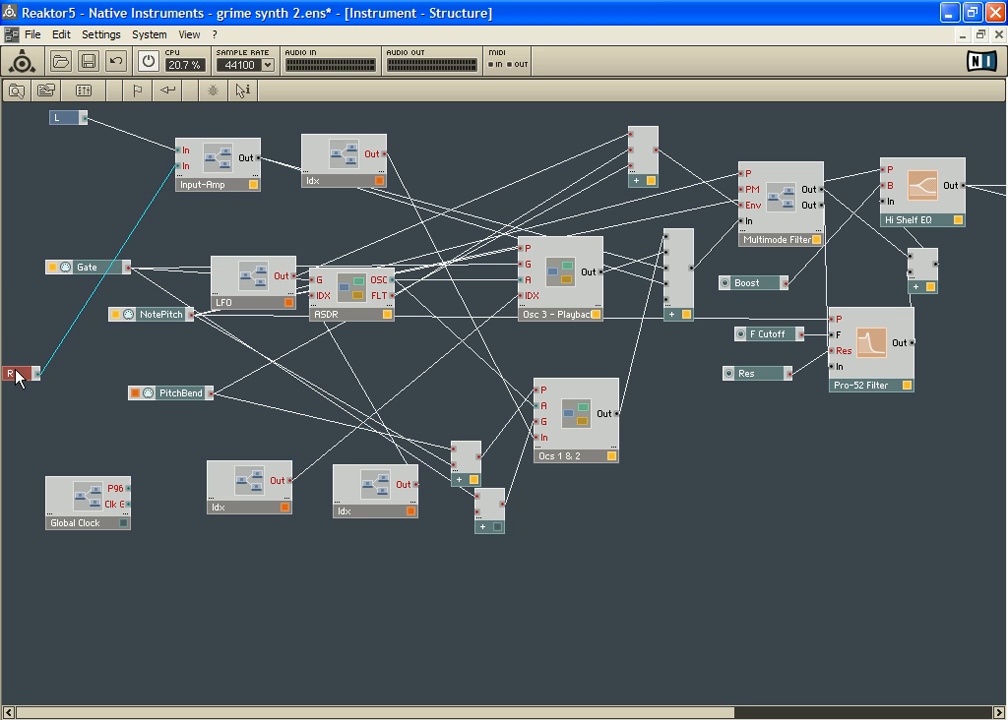
{"action": "left_click_drag", "start_coordinate": [68, 120], "coordinate": [11, 150]}
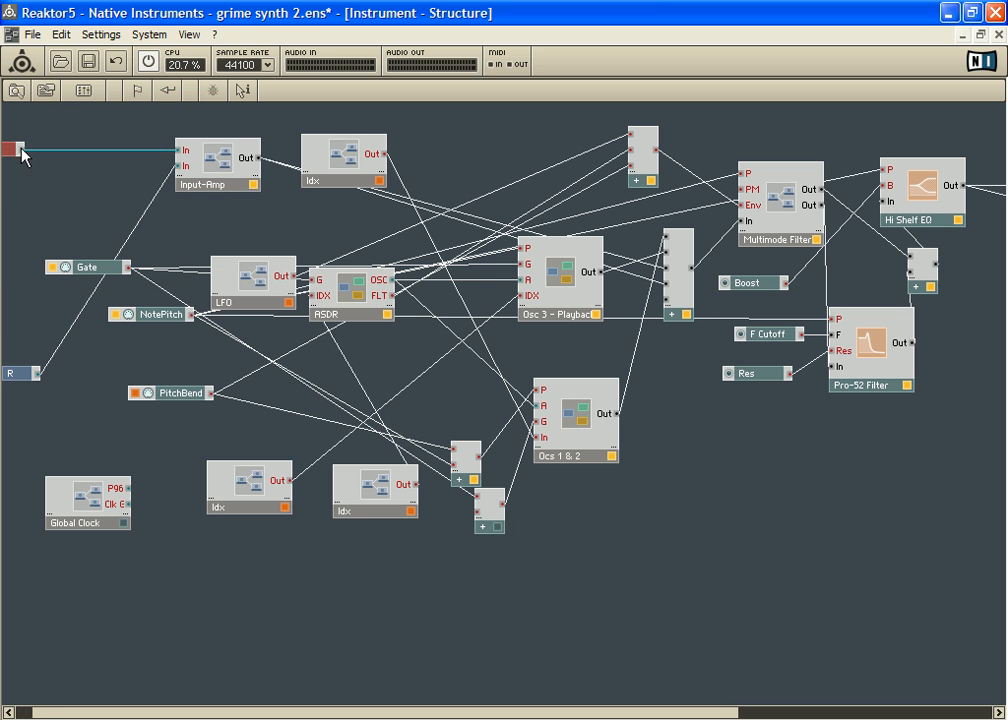
{"action": "left_click_drag", "start_coordinate": [115, 716], "coordinate": [84, 714]}
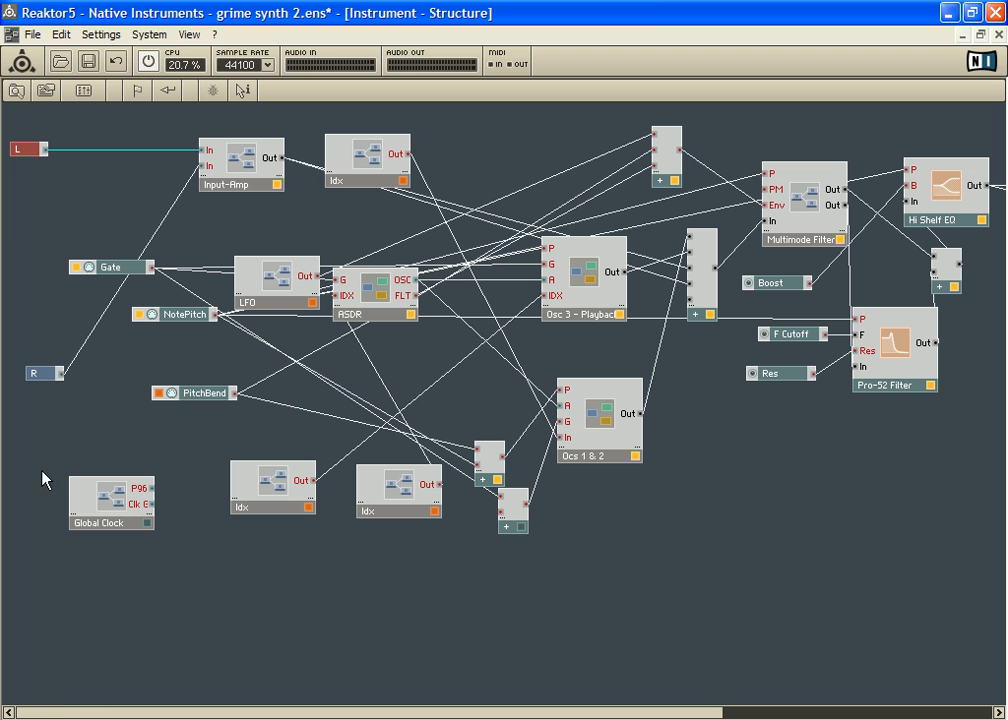
Step: Nudge the R input terminal and, in the parent ensemble structure, shift the Audio In module slightly toward the Instrument
{"action": "left_click_drag", "start_coordinate": [47, 380], "coordinate": [40, 375]}
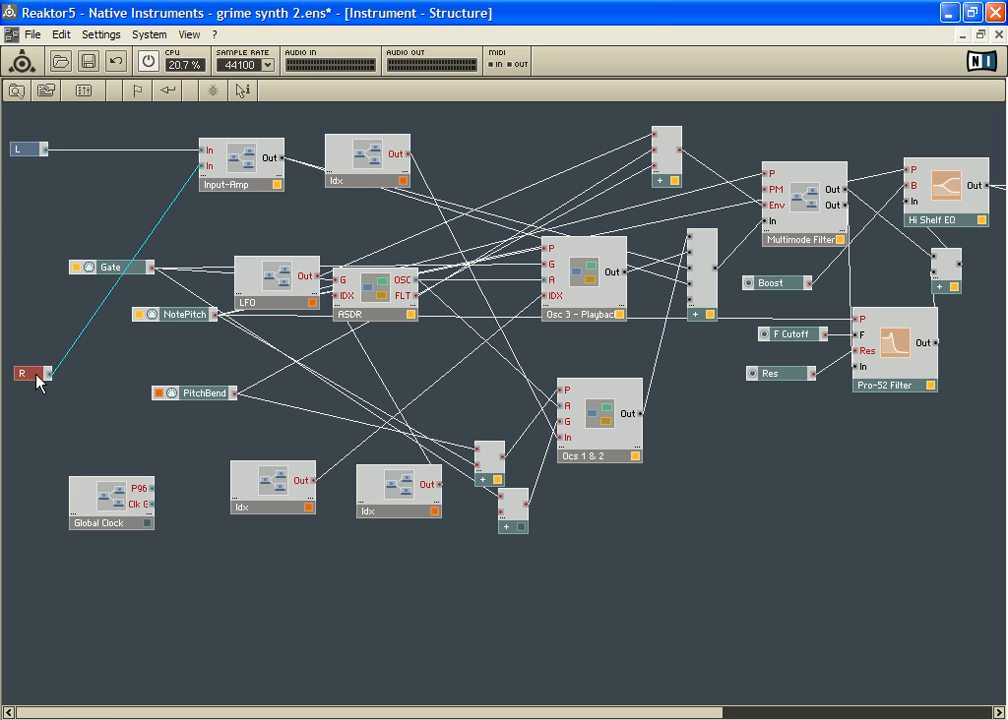
{"action": "double_click", "coordinate": [71, 412]}
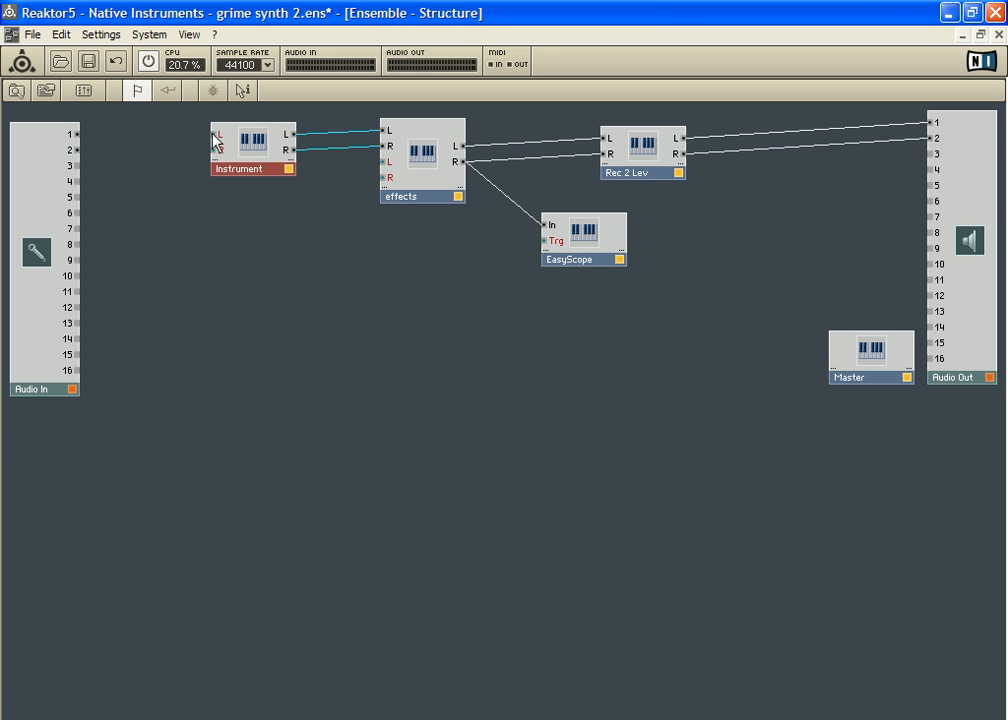
{"action": "left_click_drag", "start_coordinate": [214, 134], "coordinate": [55, 118]}
{"action": "left_click_drag", "start_coordinate": [41, 202], "coordinate": [40, 150]}
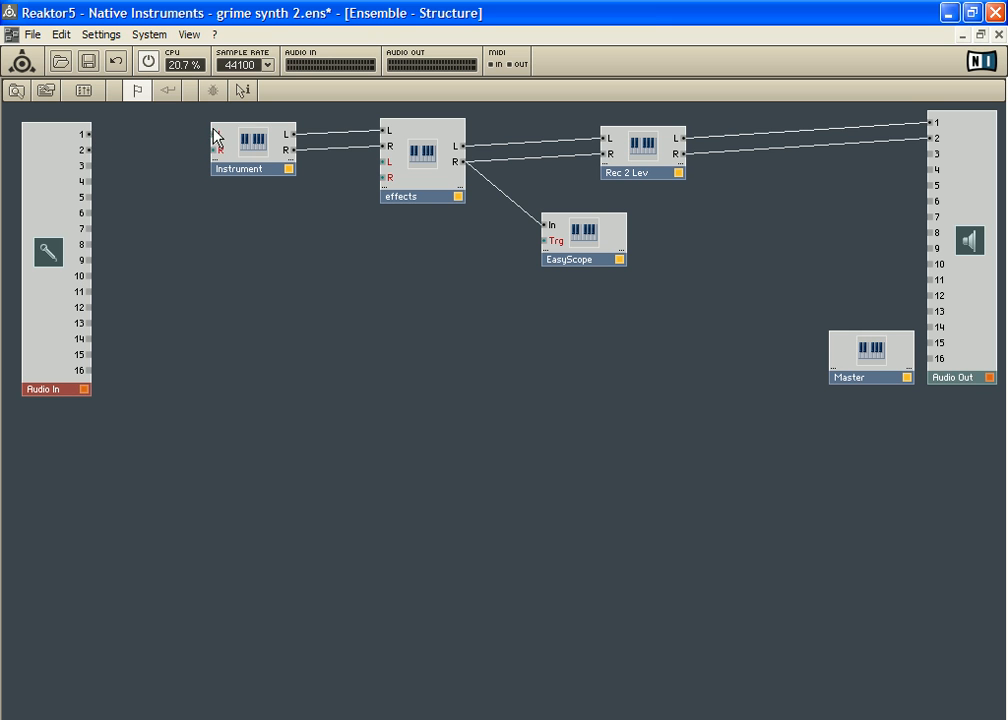
Step: Open the Instrument's structure, move the R terminal up beneath L and shift Input-Amp closer to both terminals
{"action": "double_click", "coordinate": [247, 148]}
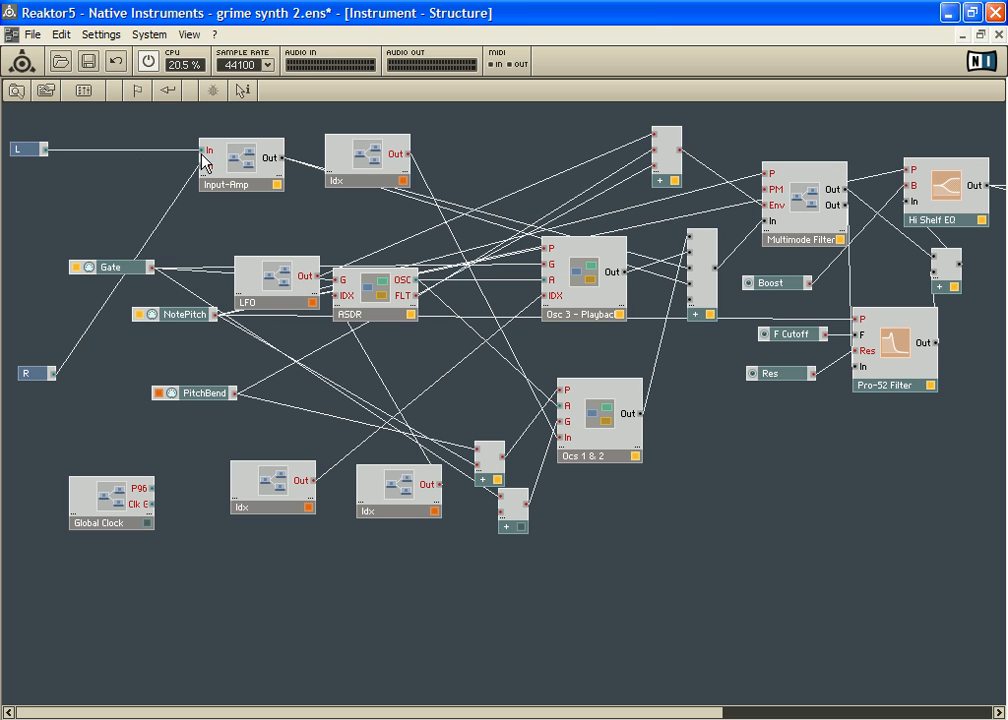
{"action": "left_click", "coordinate": [31, 152]}
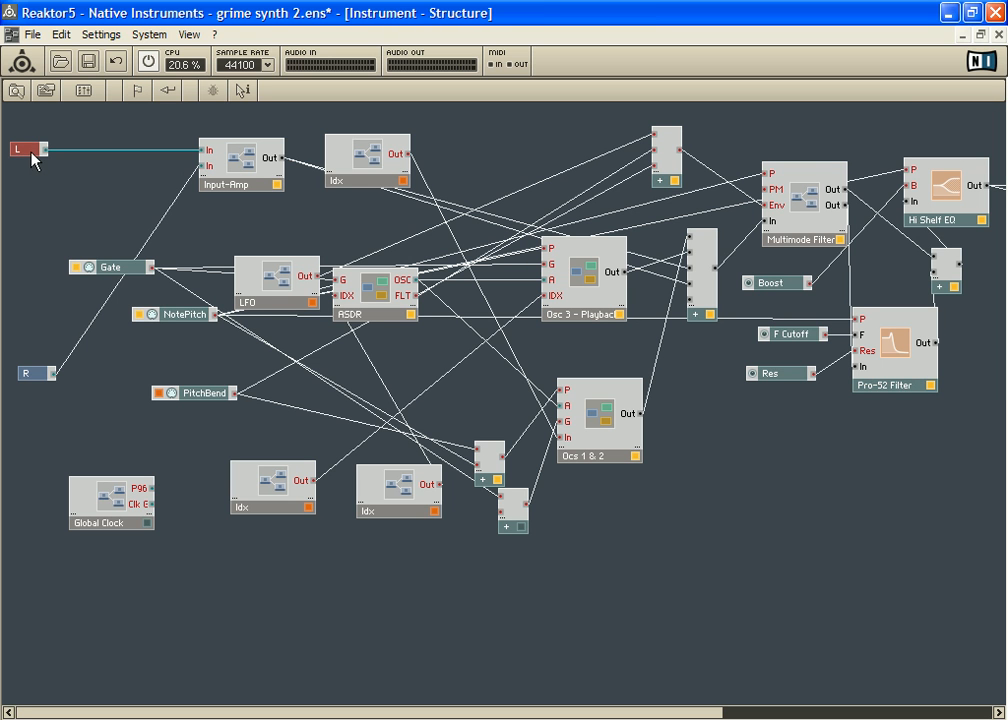
{"action": "left_click", "coordinate": [33, 376]}
{"action": "left_click_drag", "start_coordinate": [36, 383], "coordinate": [43, 196]}
{"action": "left_click_drag", "start_coordinate": [242, 164], "coordinate": [238, 166]}
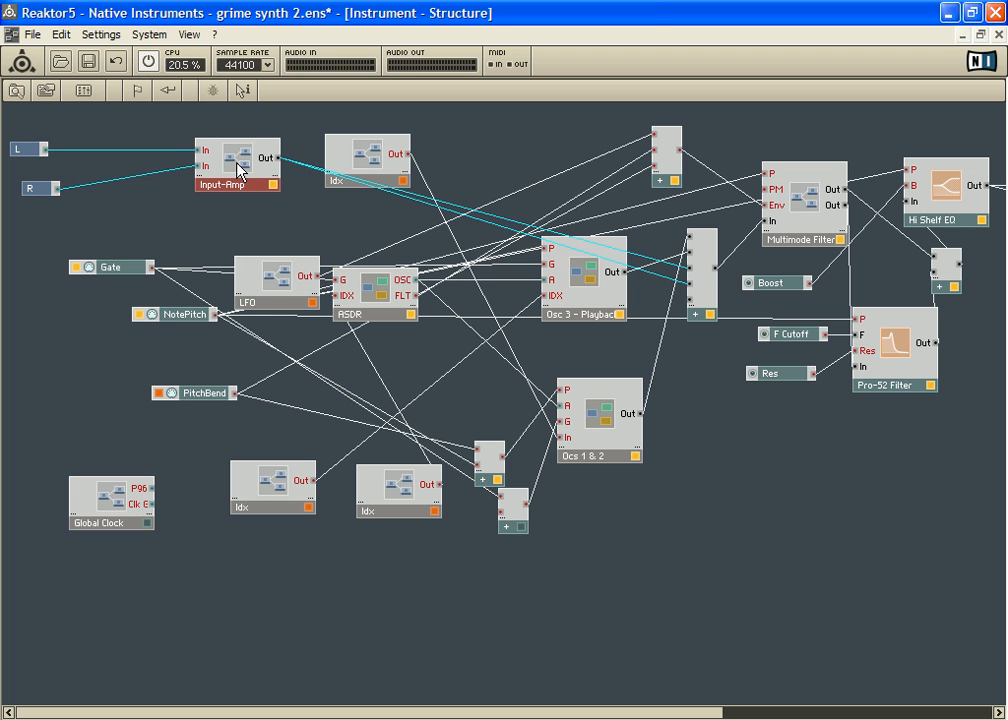
{"action": "left_click_drag", "start_coordinate": [238, 166], "coordinate": [212, 170]}
Step: Look up the amplifier macros in the Amps+Mixers group of the Building Blocks
{"action": "right_click", "coordinate": [166, 209]}
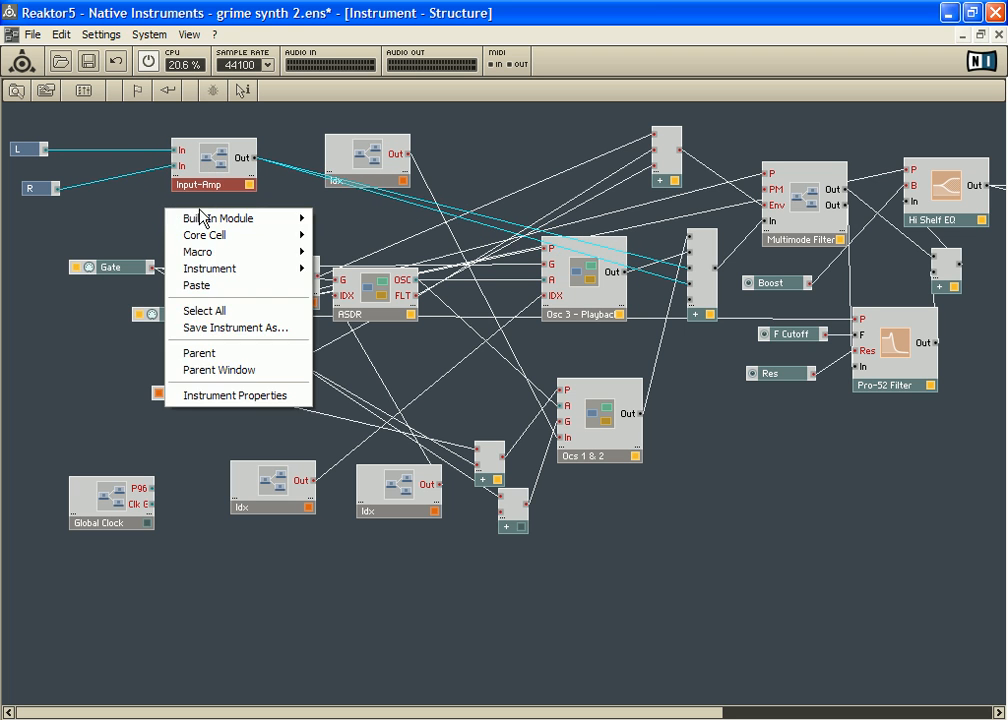
{"action": "mouse_move", "coordinate": [298, 251]}
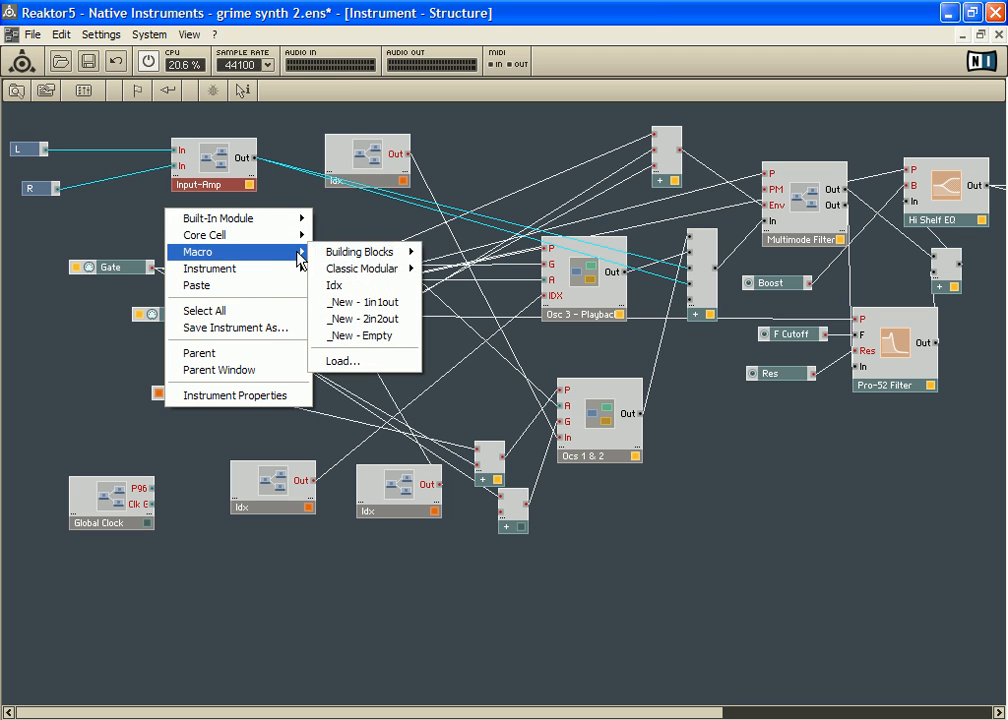
{"action": "mouse_move", "coordinate": [344, 252]}
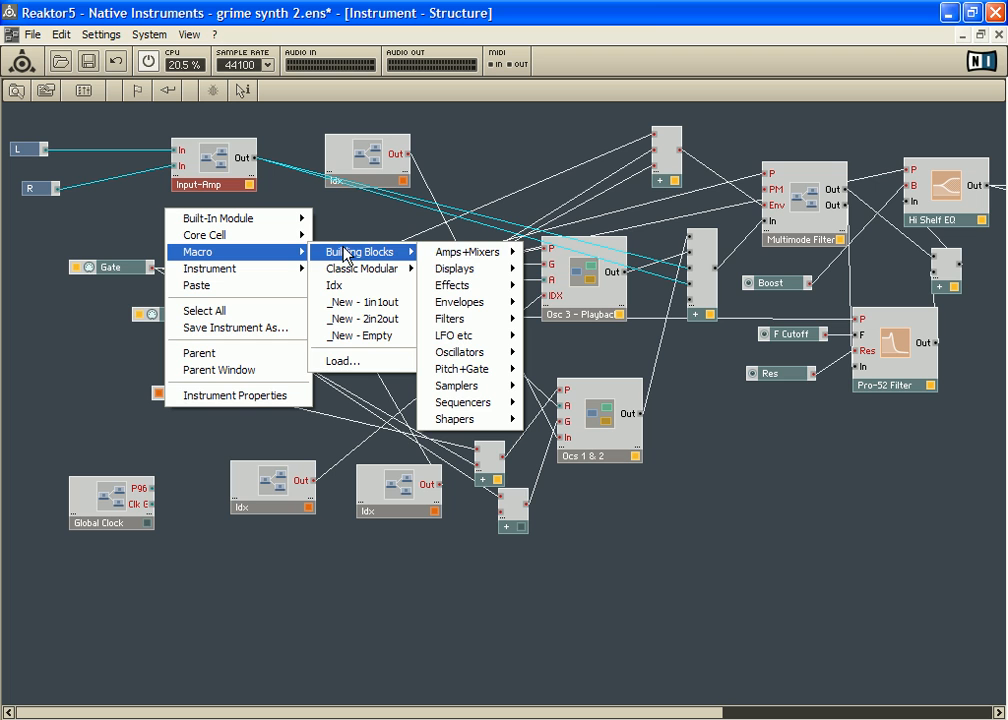
{"action": "mouse_move", "coordinate": [486, 254]}
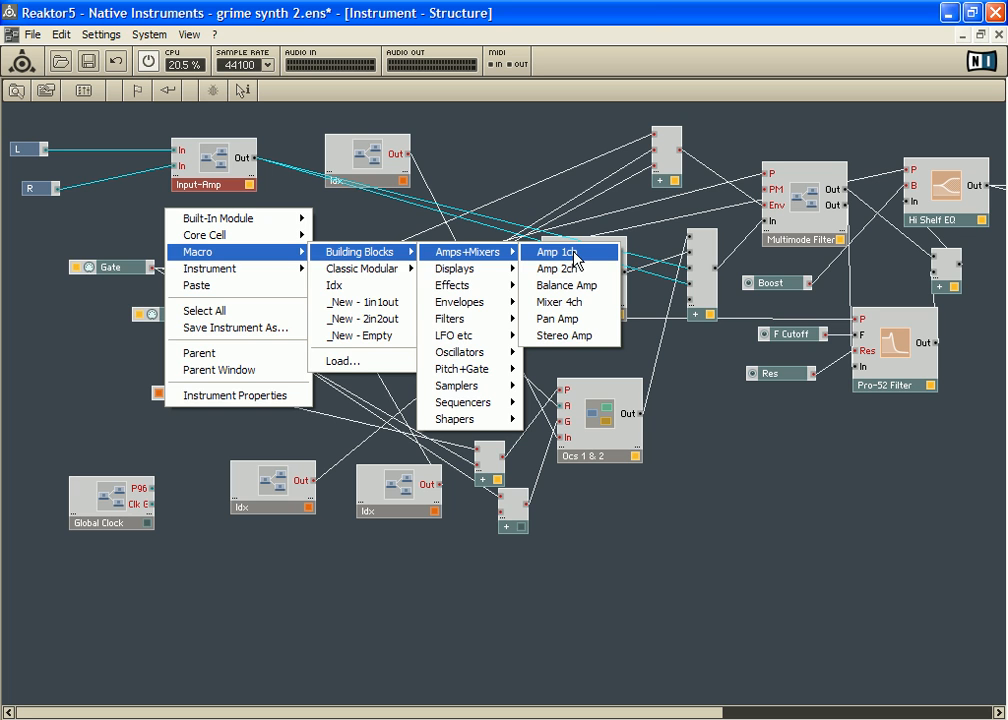
{"action": "left_click", "coordinate": [222, 144]}
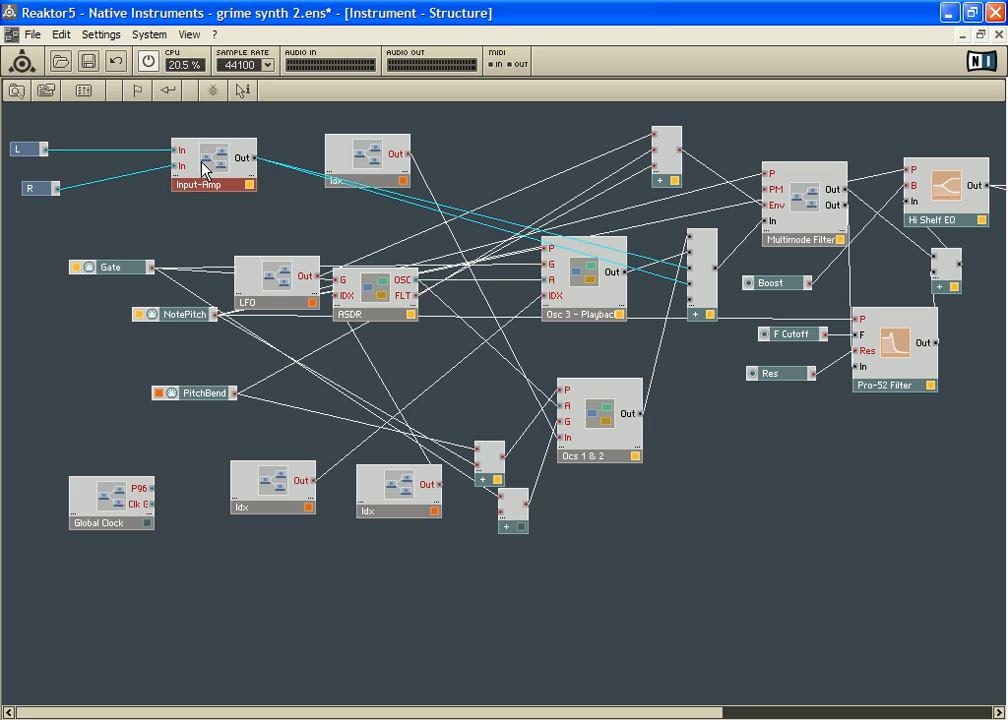
Step: Align the R terminal under L near Input-Amp, and tidy the lower In terminal inside Input-Amp's structure
{"action": "left_click_drag", "start_coordinate": [202, 161], "coordinate": [201, 165]}
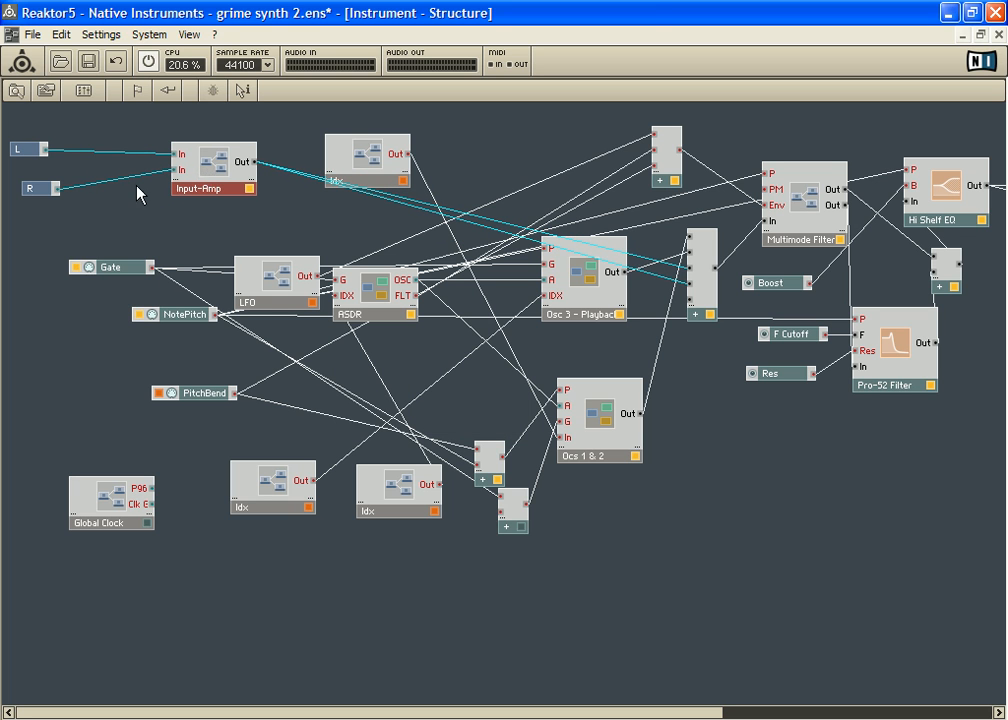
{"action": "left_click", "coordinate": [44, 187]}
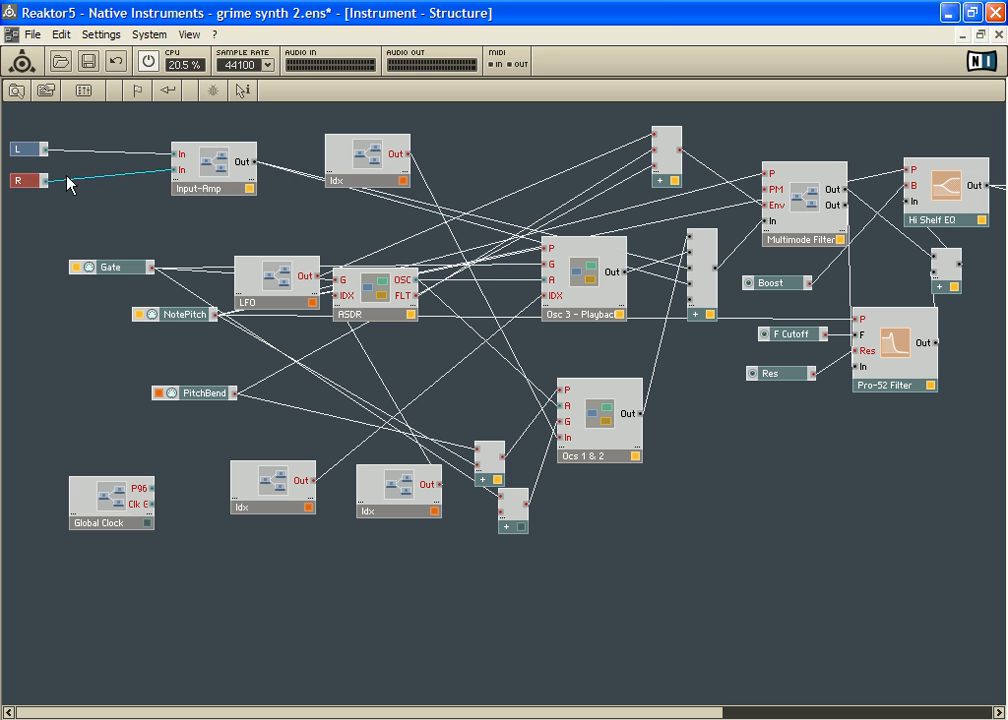
{"action": "double_click", "coordinate": [216, 164]}
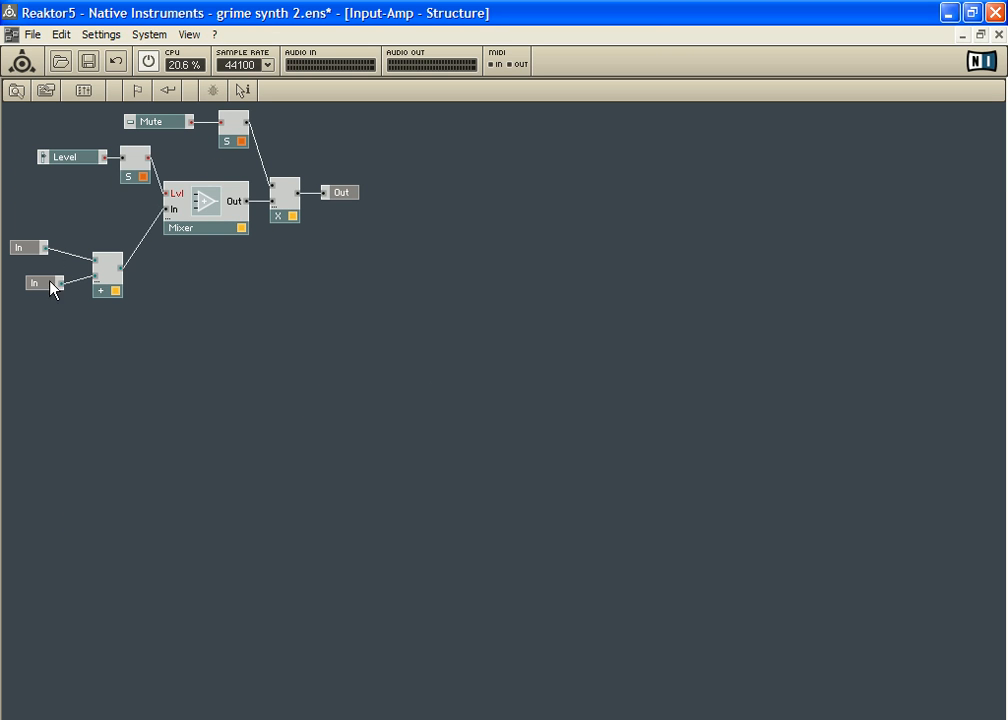
{"action": "mouse_move", "coordinate": [38, 290]}
{"action": "left_mouse_down"}
{"action": "mouse_move", "coordinate": [18, 286]}
{"action": "mouse_move", "coordinate": [47, 281]}
{"action": "left_mouse_up"}
Step: Nudge Input-Amp in the Instrument's structure, and reopen Input-Amp to shift its Mixer module slightly away from the inputs
{"action": "left_click", "coordinate": [178, 281]}
{"action": "double_click", "coordinate": [178, 281]}
{"action": "mouse_move", "coordinate": [208, 172]}
{"action": "left_mouse_down"}
{"action": "mouse_move", "coordinate": [200, 164]}
{"action": "mouse_move", "coordinate": [212, 174]}
{"action": "left_mouse_up"}
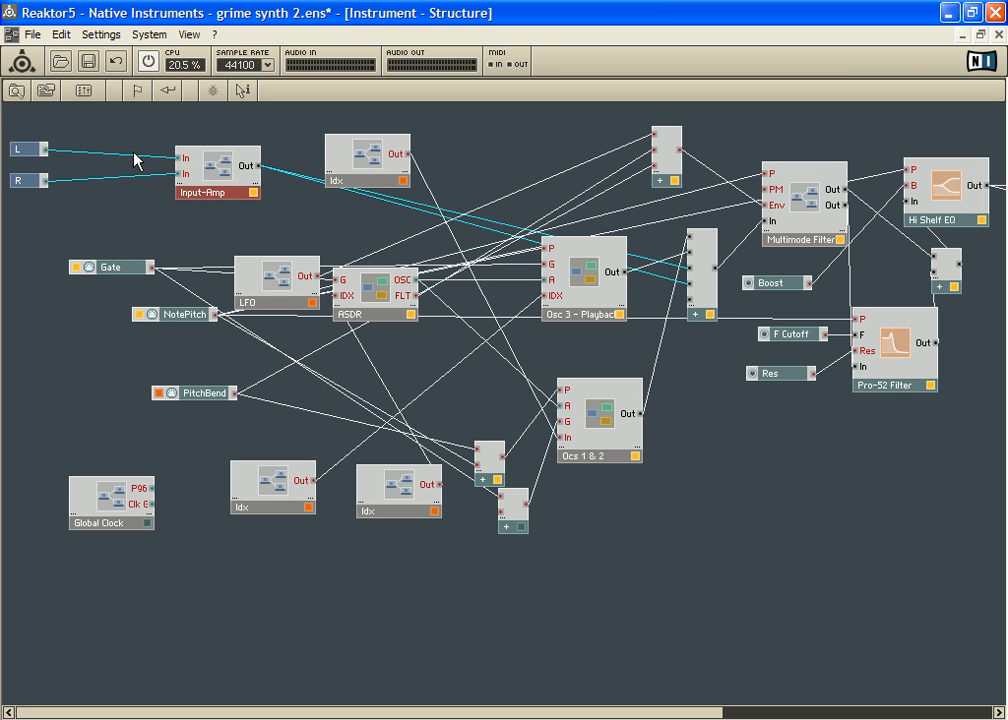
{"action": "double_click", "coordinate": [222, 177]}
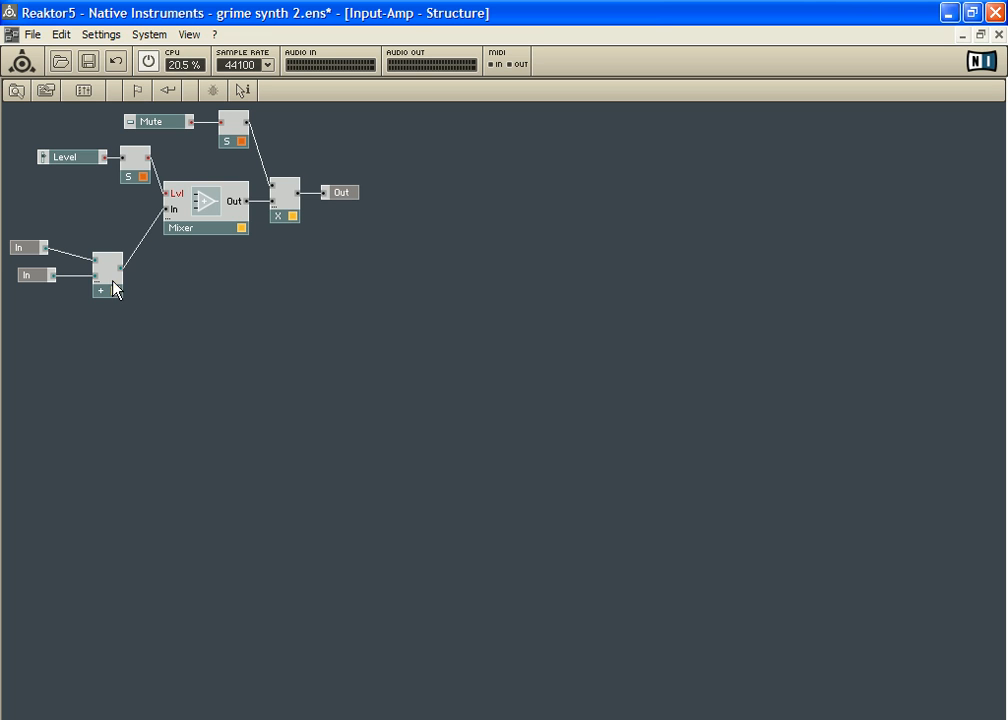
{"action": "left_click_drag", "start_coordinate": [202, 228], "coordinate": [210, 232]}
Step: Look up the Add module among the built-in Math modules from inside Input-Amp's structure
{"action": "right_click", "coordinate": [150, 300]}
{"action": "mouse_move", "coordinate": [200, 316]}
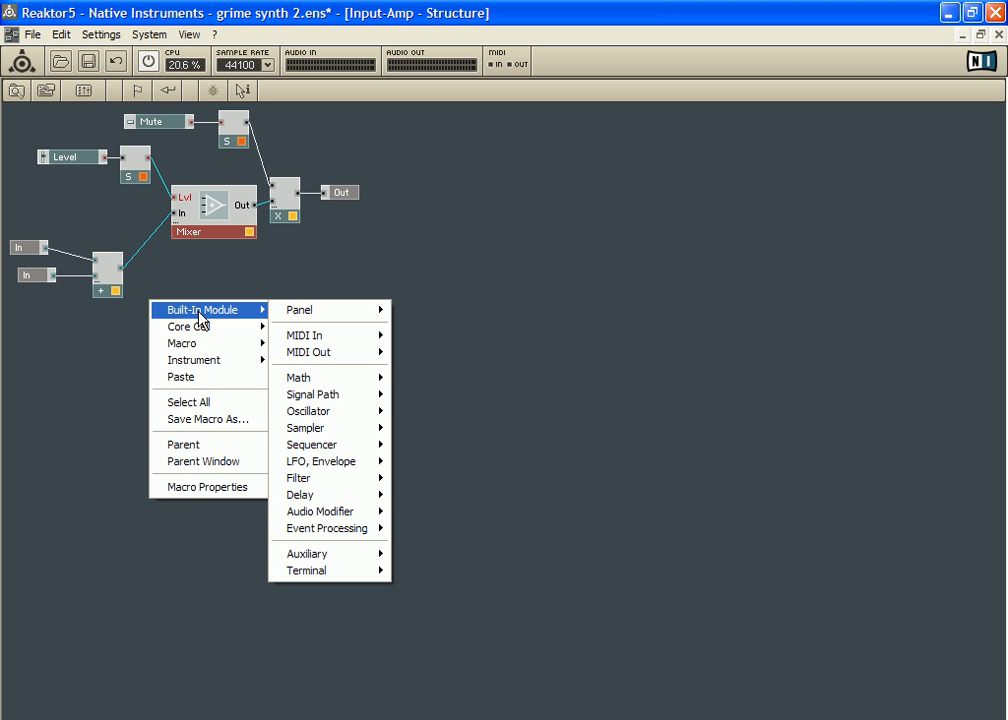
{"action": "mouse_move", "coordinate": [362, 388]}
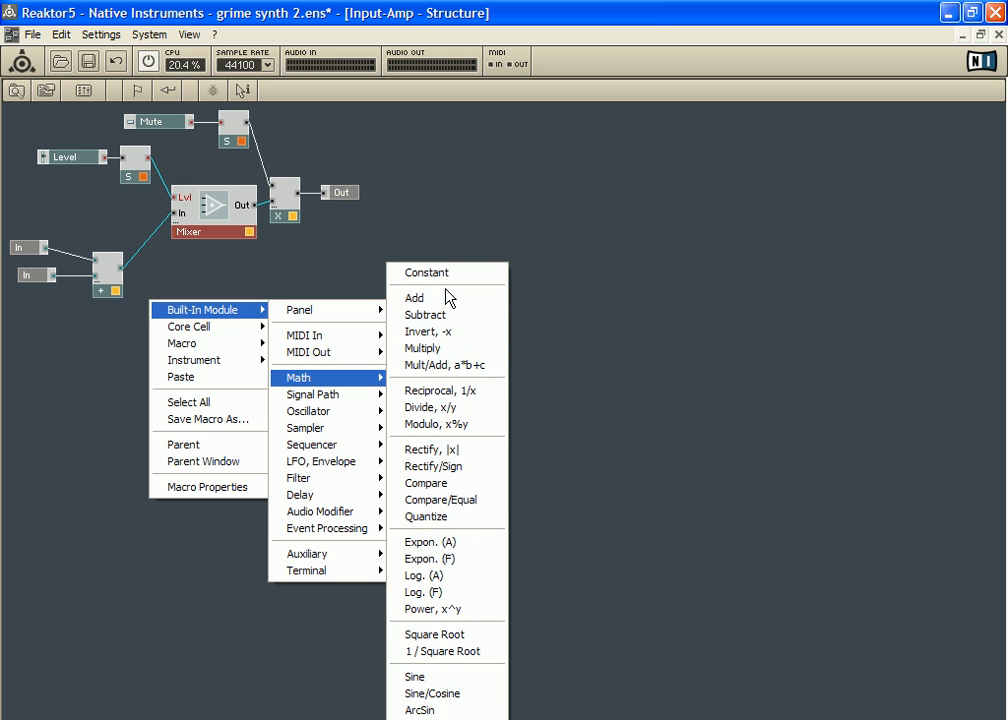
{"action": "left_click", "coordinate": [240, 270]}
Step: Rearrange Input-Amp's Add module and two In terminals so the adder sits between the terminals and the Mixer
{"action": "left_click_drag", "start_coordinate": [117, 291], "coordinate": [119, 264]}
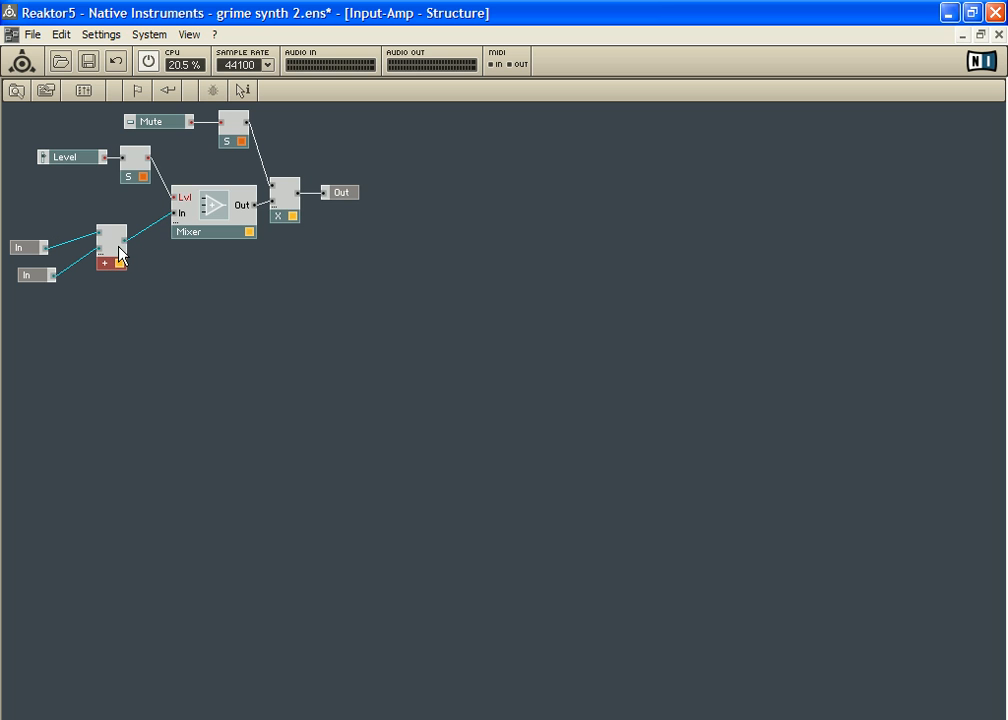
{"action": "left_click_drag", "start_coordinate": [99, 234], "coordinate": [95, 274]}
{"action": "left_click_drag", "start_coordinate": [22, 247], "coordinate": [22, 216]}
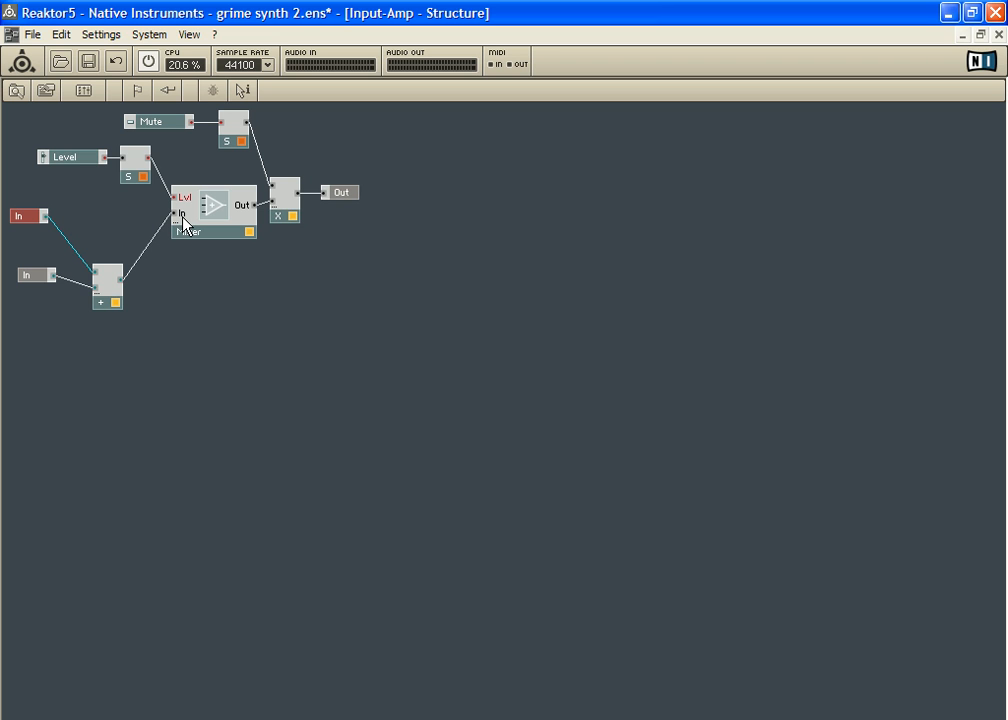
{"action": "left_click_drag", "start_coordinate": [112, 281], "coordinate": [125, 234]}
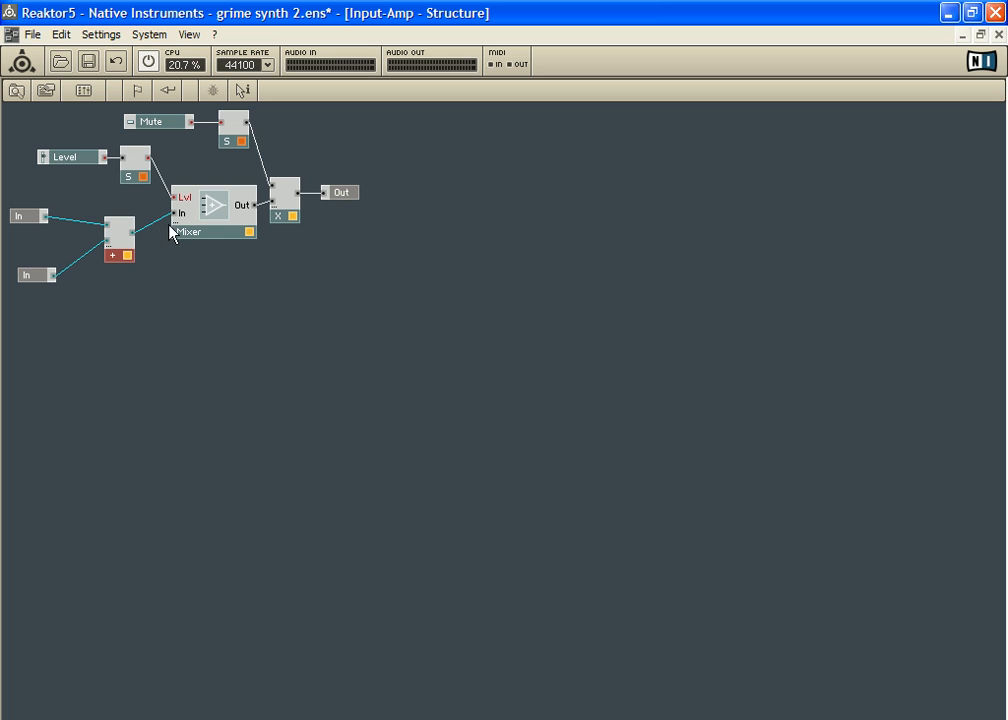
{"action": "mouse_move", "coordinate": [36, 275]}
{"action": "left_mouse_down"}
{"action": "mouse_move", "coordinate": [29, 264]}
{"action": "mouse_move", "coordinate": [27, 286]}
{"action": "mouse_move", "coordinate": [33, 277]}
{"action": "left_mouse_up"}
{"action": "left_click", "coordinate": [116, 253]}
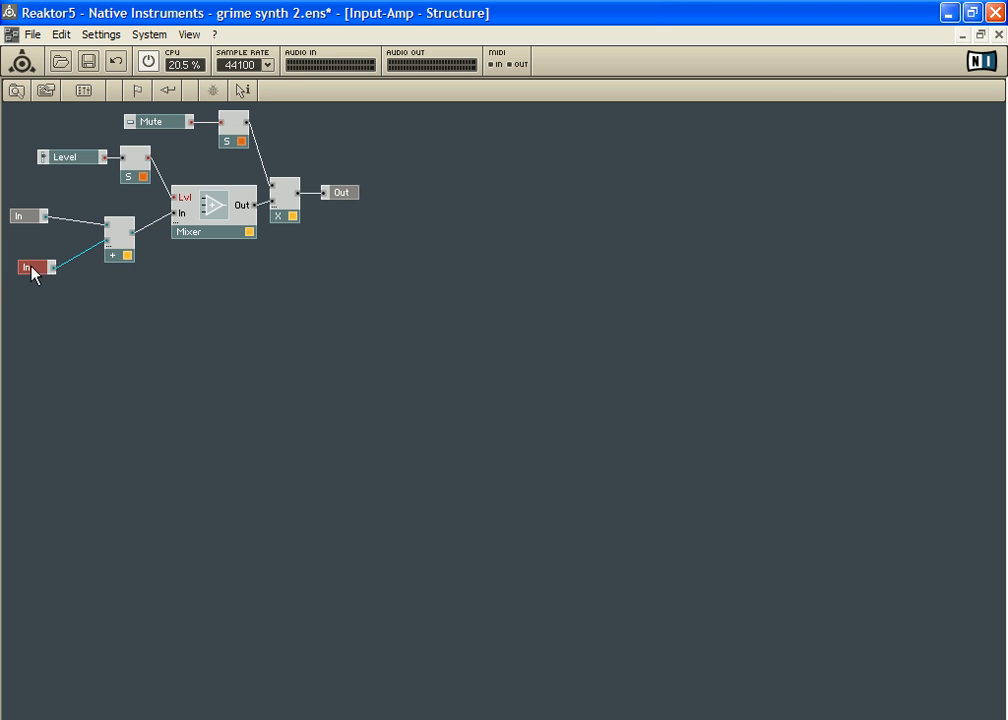
Step: Return to the Instrument's structure, move Input-Amp closer to L and R, and raise the Add module feeding the Multimode Filter
{"action": "double_click", "coordinate": [122, 305]}
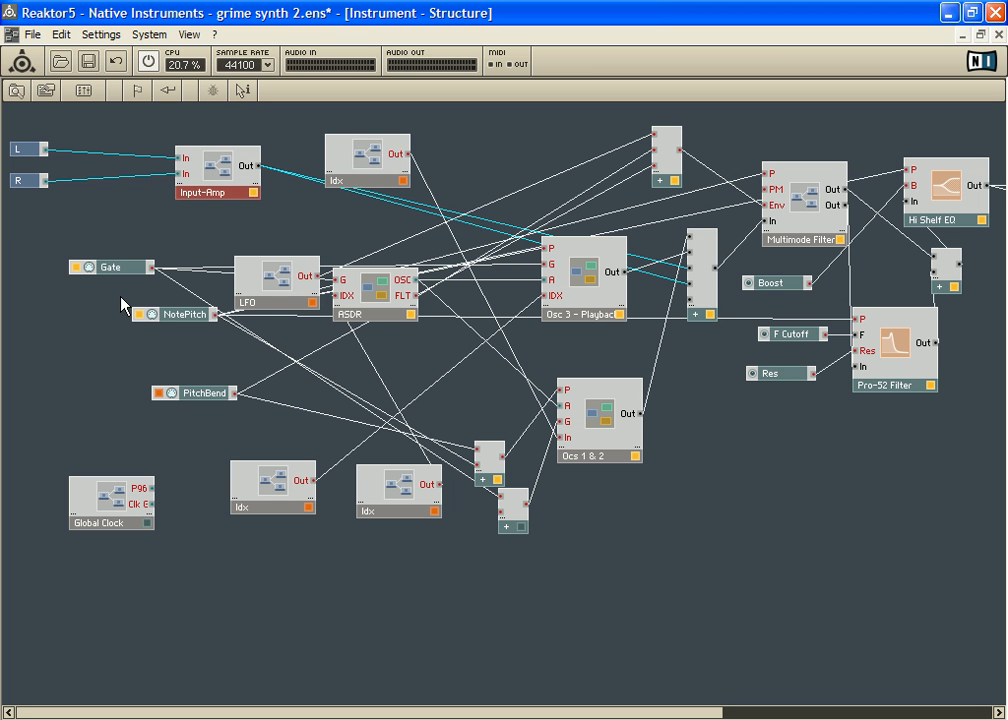
{"action": "left_click_drag", "start_coordinate": [236, 176], "coordinate": [178, 162]}
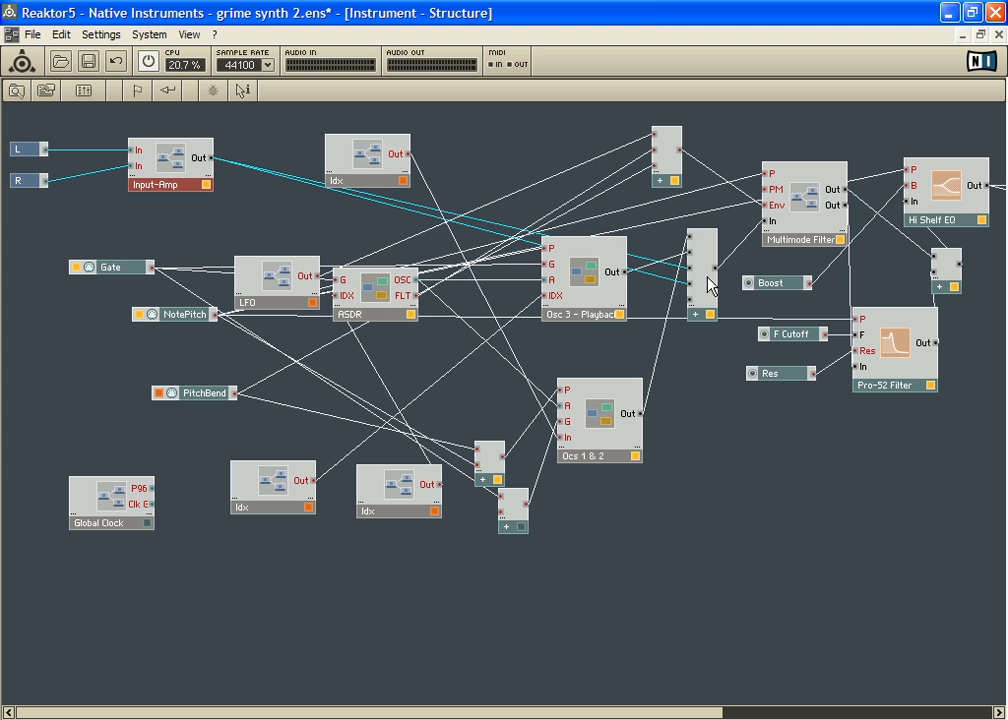
{"action": "left_click_drag", "start_coordinate": [708, 262], "coordinate": [712, 227]}
{"action": "right_click", "coordinate": [684, 370]}
{"action": "mouse_move", "coordinate": [765, 381]}
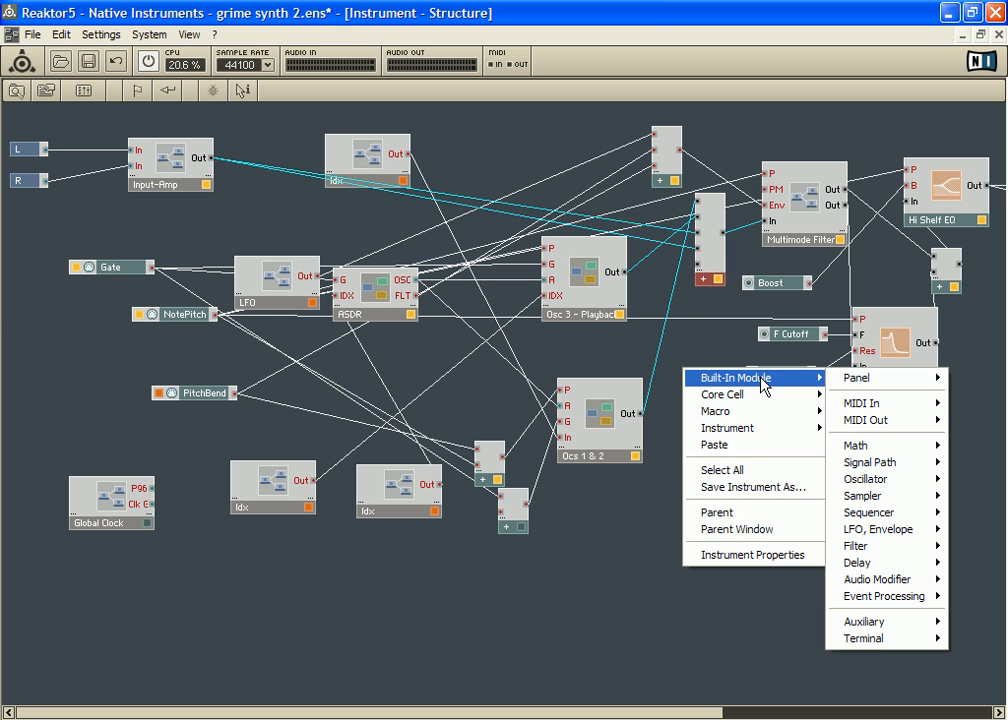
{"action": "mouse_move", "coordinate": [926, 447]}
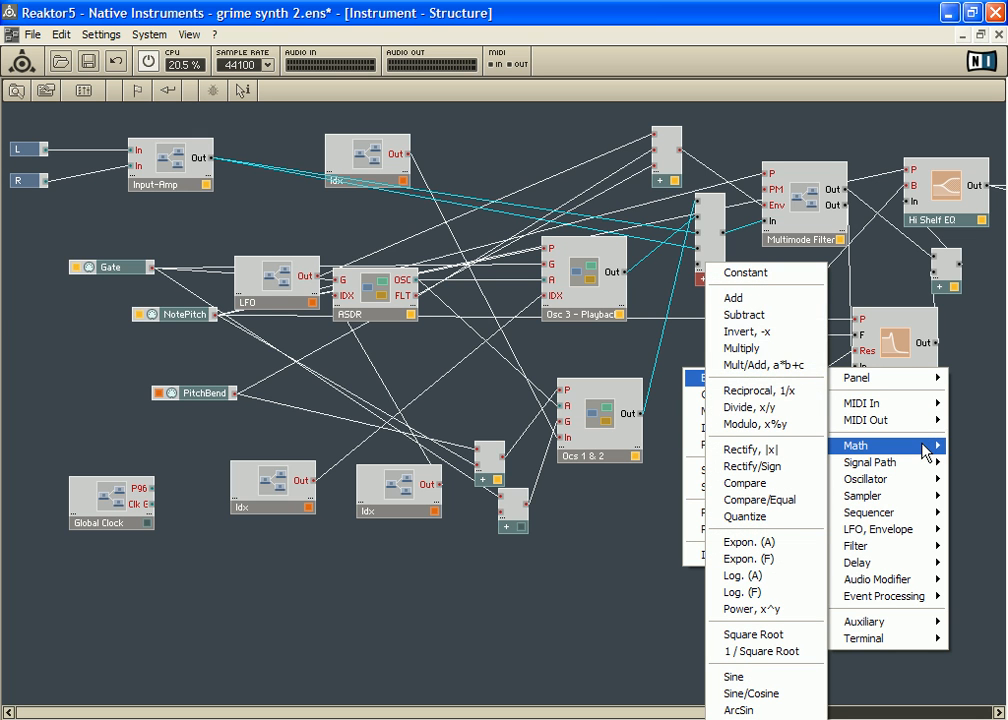
{"action": "left_click", "coordinate": [717, 258]}
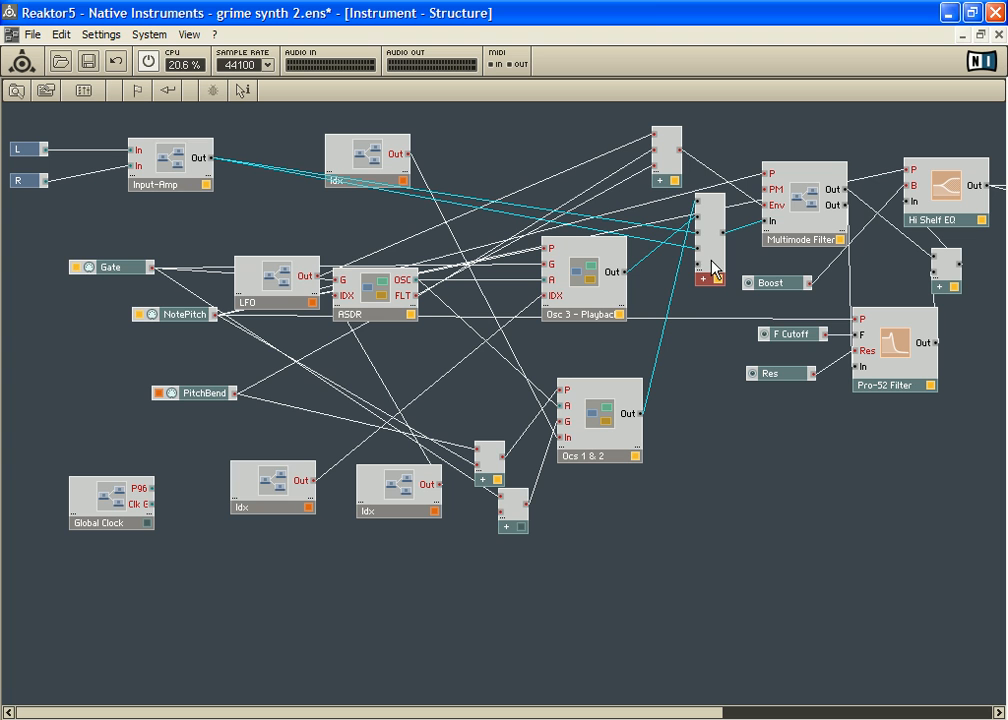
Step: Insert a built-in Math Add module into the Instrument's structure, in the empty area below the Res control
{"action": "right_click", "coordinate": [706, 422]}
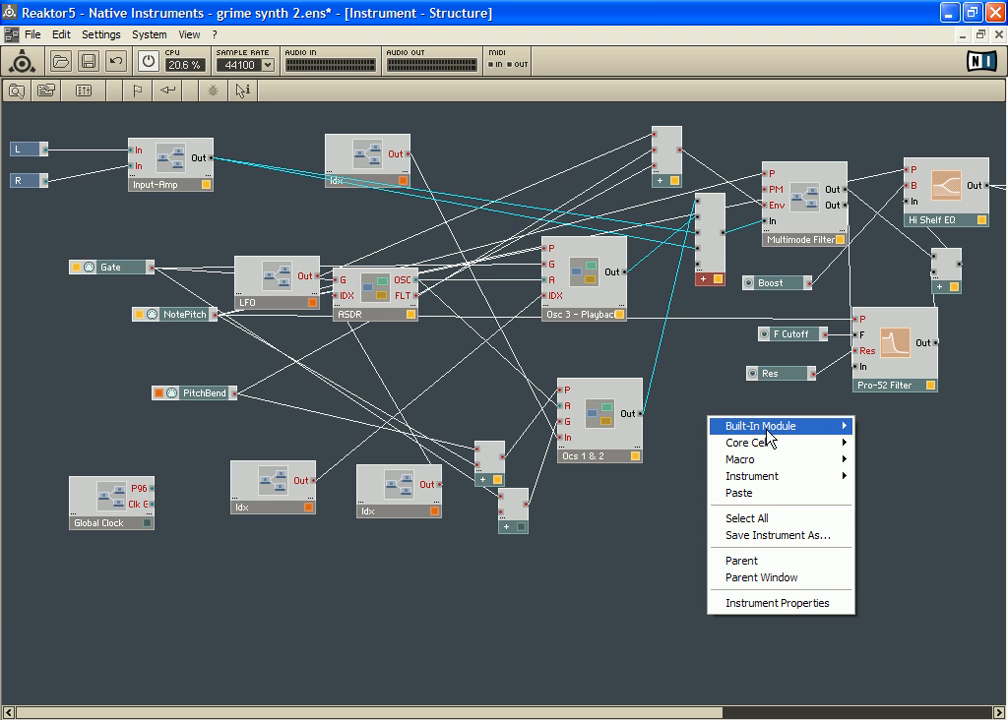
{"action": "mouse_move", "coordinate": [740, 426]}
{"action": "mouse_move", "coordinate": [919, 494]}
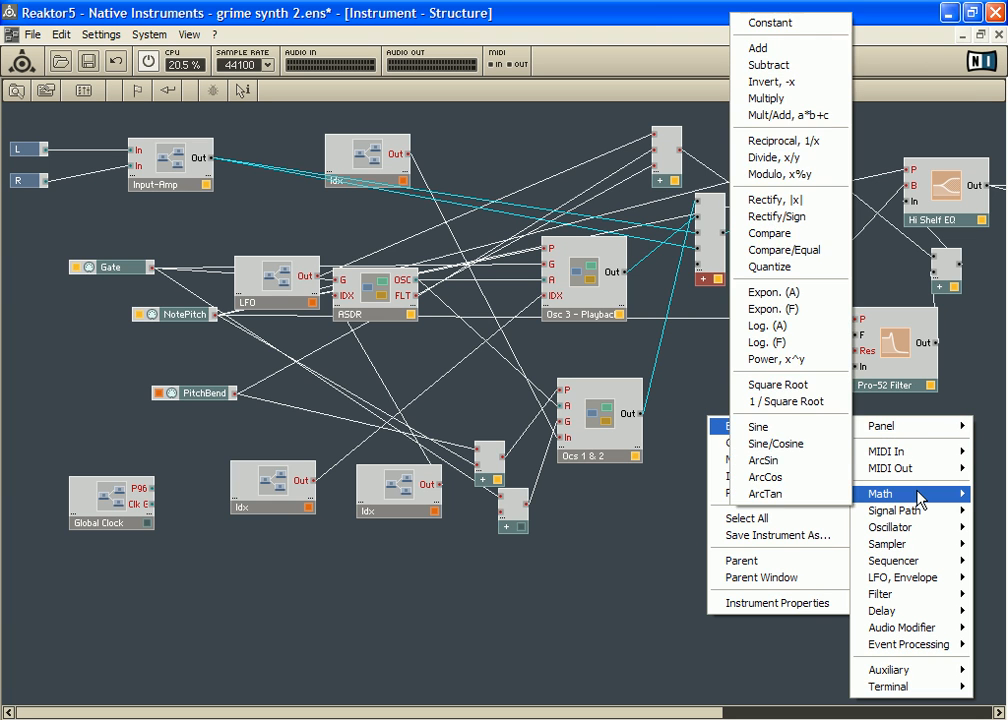
{"action": "left_click", "coordinate": [778, 50]}
{"action": "left_click_drag", "start_coordinate": [727, 458], "coordinate": [759, 486]}
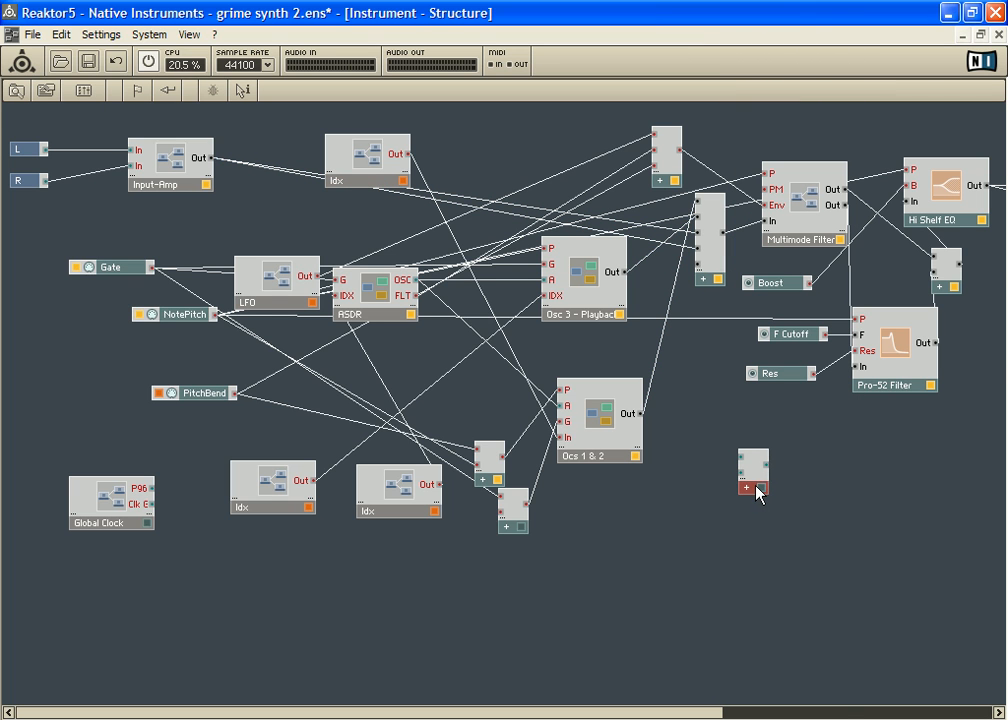
Step: Open the new Add module's properties and set its minimum number of port groups to 5
{"action": "right_click", "coordinate": [764, 478]}
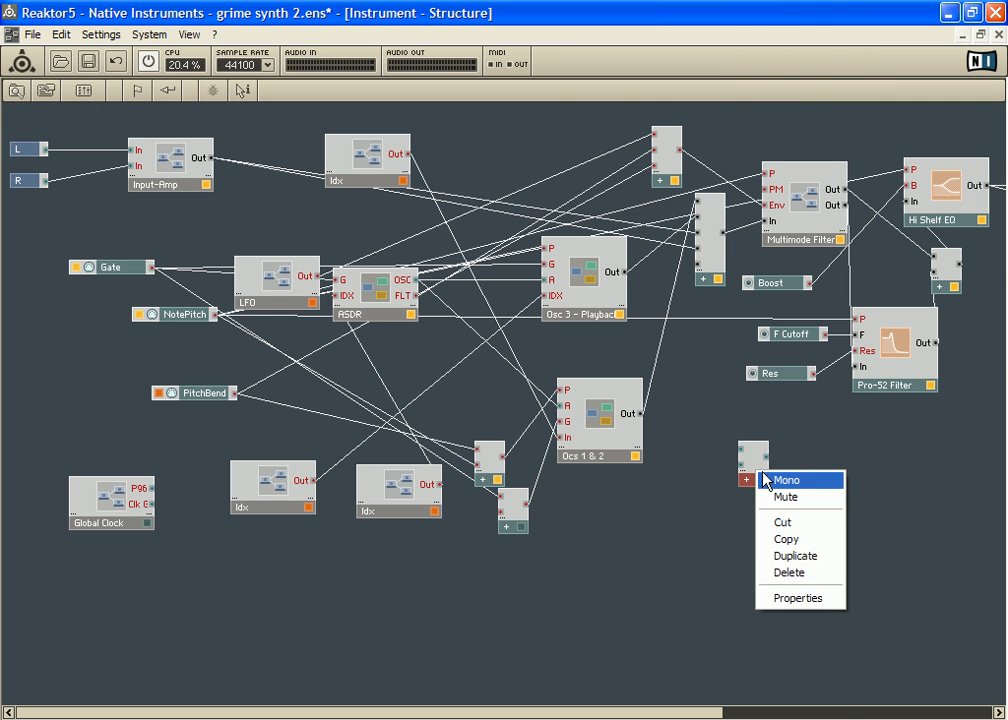
{"action": "left_click", "coordinate": [830, 600]}
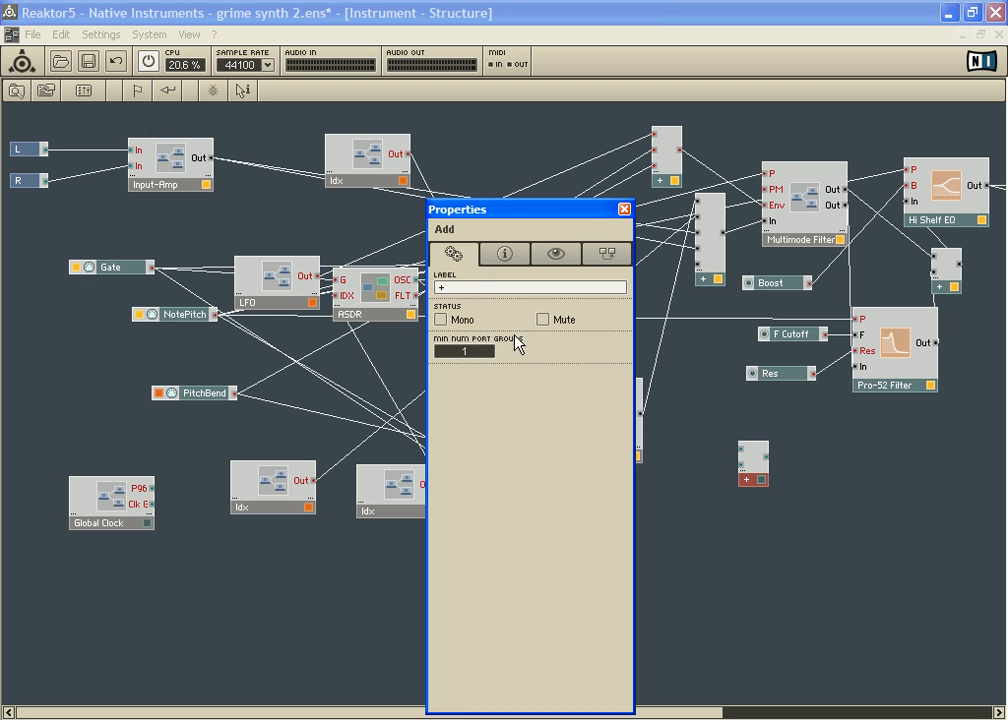
{"action": "left_click_drag", "start_coordinate": [527, 218], "coordinate": [493, 213]}
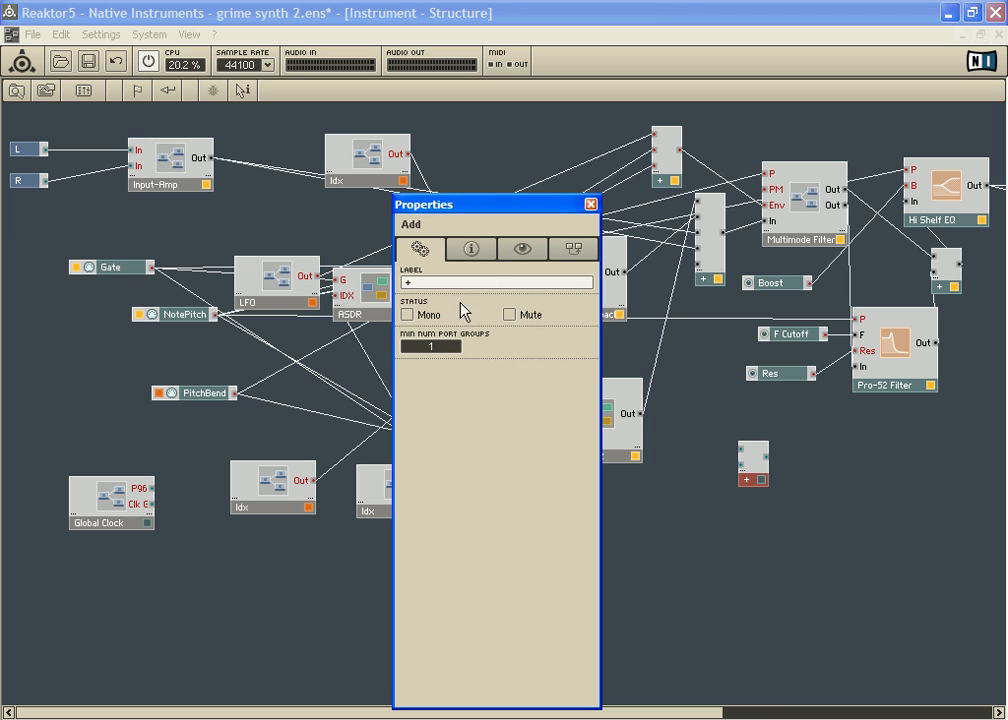
{"action": "left_click_drag", "start_coordinate": [459, 344], "coordinate": [461, 337]}
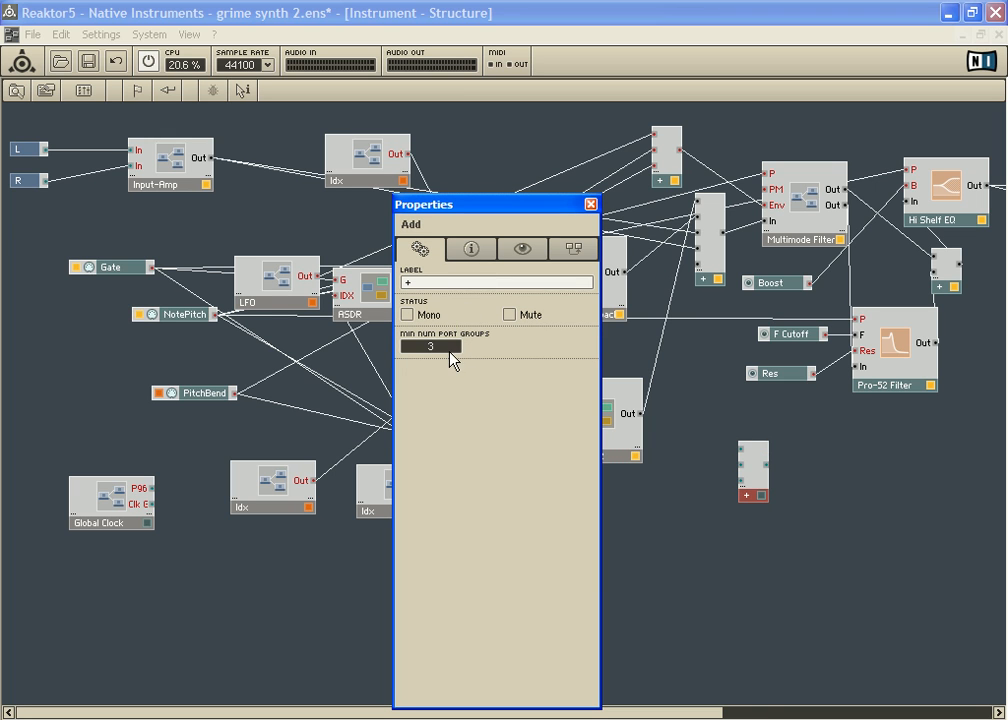
{"action": "left_click_drag", "start_coordinate": [453, 350], "coordinate": [456, 343]}
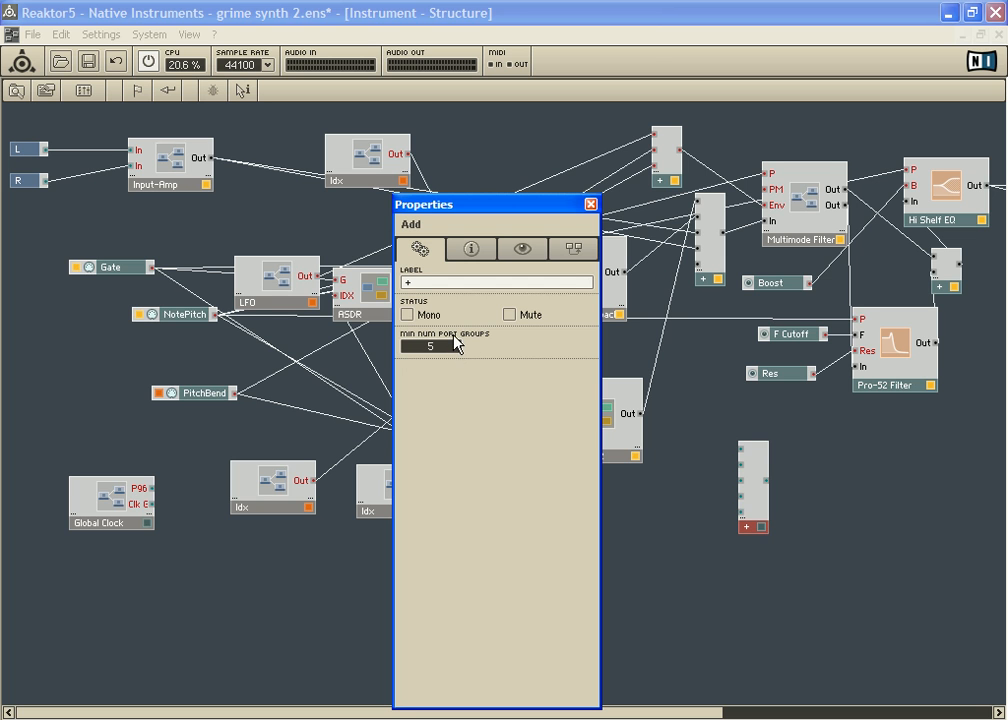
Step: Remove the new unconnected Add module and shift the Add module feeding the Multimode Filter slightly away from the filter
{"action": "right_click", "coordinate": [757, 512]}
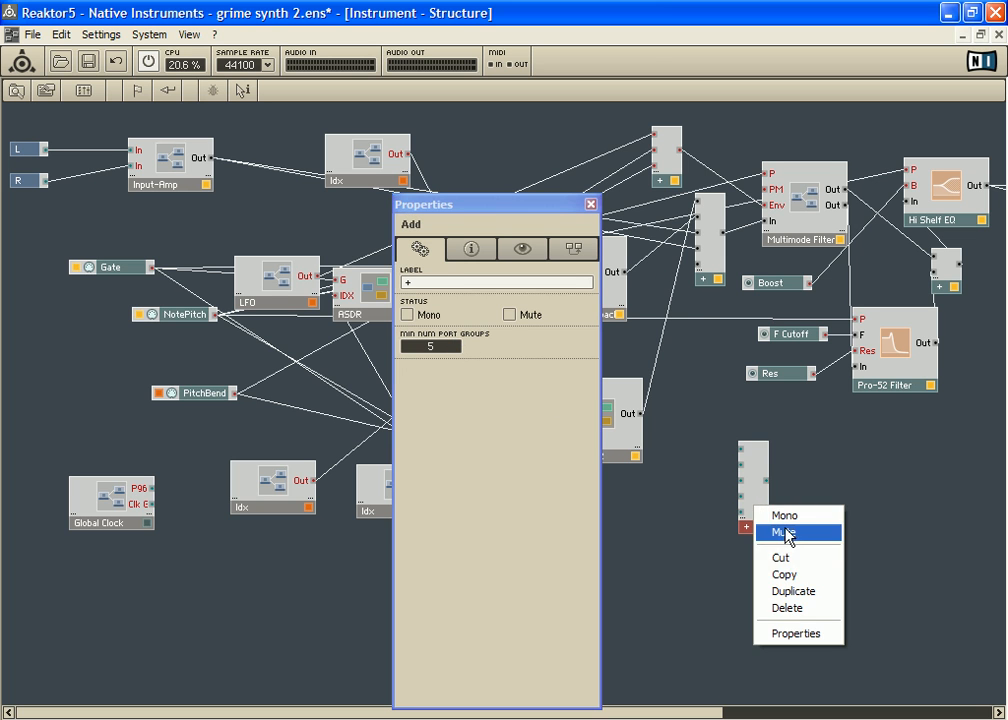
{"action": "left_click", "coordinate": [800, 563]}
{"action": "left_click_drag", "start_coordinate": [714, 263], "coordinate": [720, 258]}
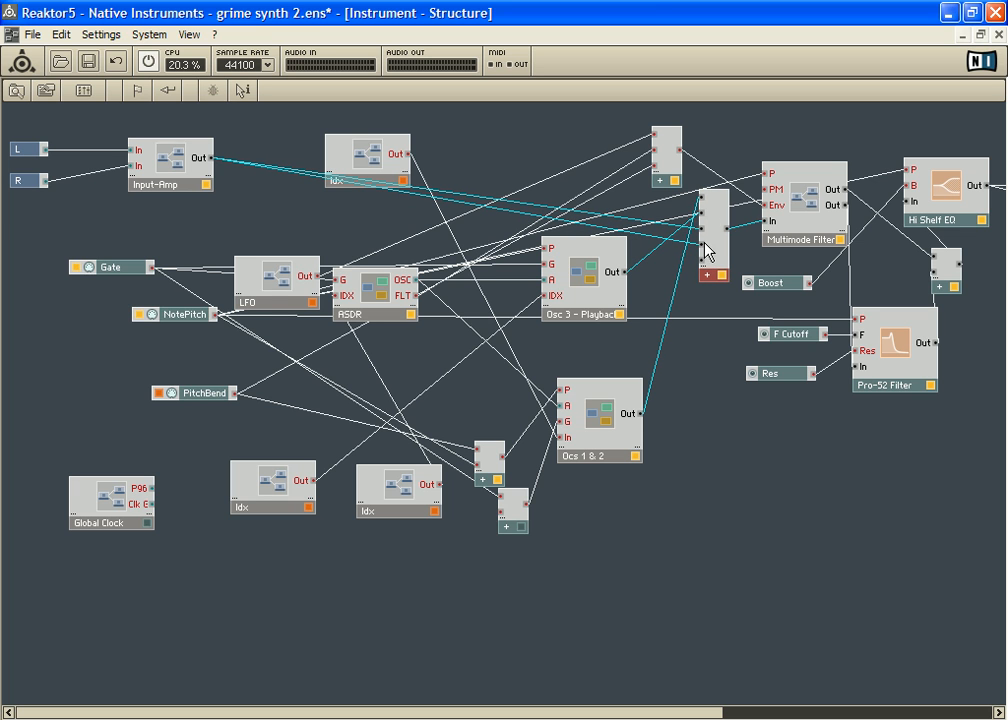
{"action": "left_click_drag", "start_coordinate": [722, 200], "coordinate": [704, 201]}
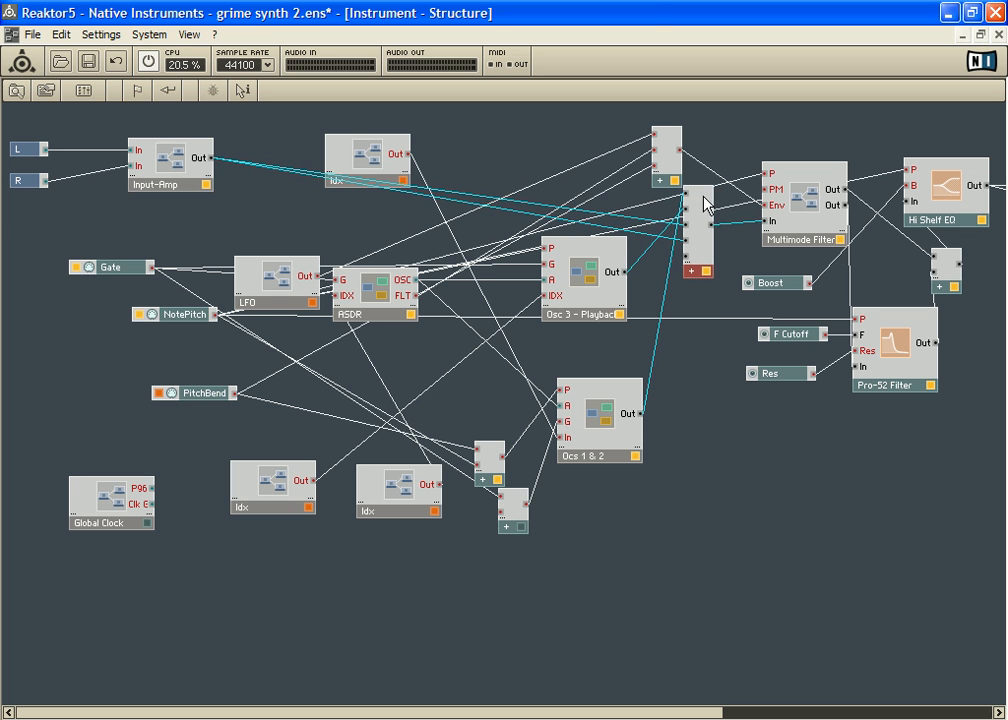
Step: Move Input-Amp farther from L and R, and place the Multimode Filter's Add module directly beneath the upper Add module
{"action": "mouse_move", "coordinate": [175, 162]}
{"action": "left_mouse_down"}
{"action": "mouse_move", "coordinate": [186, 168]}
{"action": "mouse_move", "coordinate": [157, 170]}
{"action": "mouse_move", "coordinate": [159, 159]}
{"action": "left_mouse_up"}
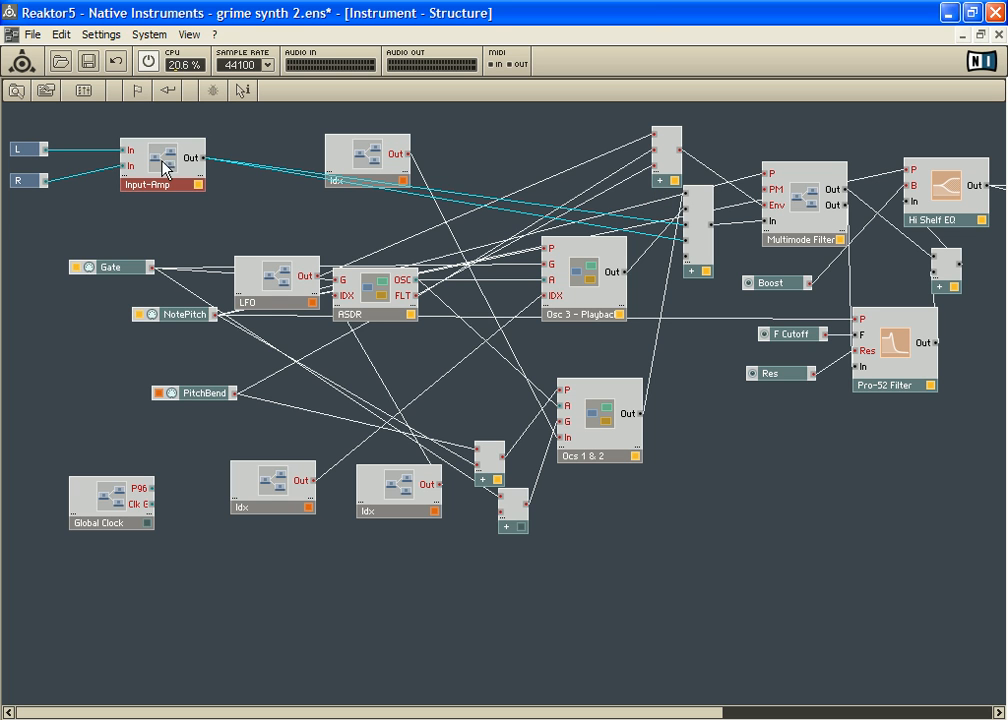
{"action": "left_click_drag", "start_coordinate": [169, 155], "coordinate": [190, 156]}
{"action": "mouse_move", "coordinate": [697, 207]}
{"action": "left_mouse_down"}
{"action": "mouse_move", "coordinate": [685, 211]}
{"action": "mouse_move", "coordinate": [686, 197]}
{"action": "left_mouse_up"}
Step: Spread out the filter section by moving Hi Shelf EQ, its Add module and Pro-52 Filter toward the outputs, and nudging Multimode Filter back
{"action": "left_click", "coordinate": [805, 218]}
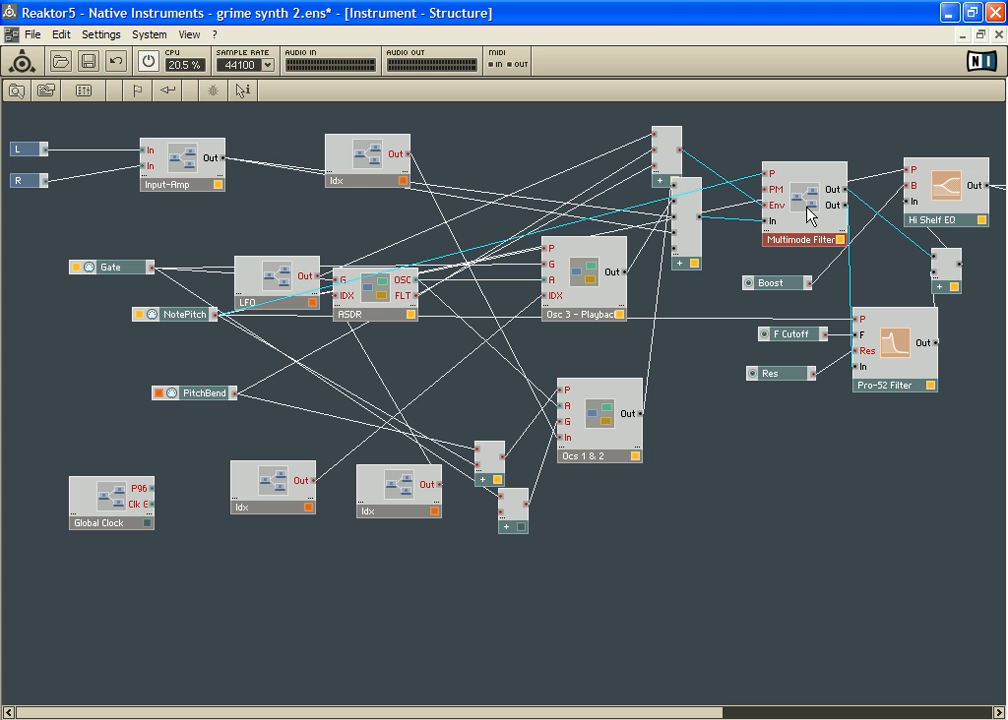
{"action": "left_click_drag", "start_coordinate": [535, 714], "coordinate": [827, 705]}
{"action": "left_click_drag", "start_coordinate": [435, 220], "coordinate": [427, 219]}
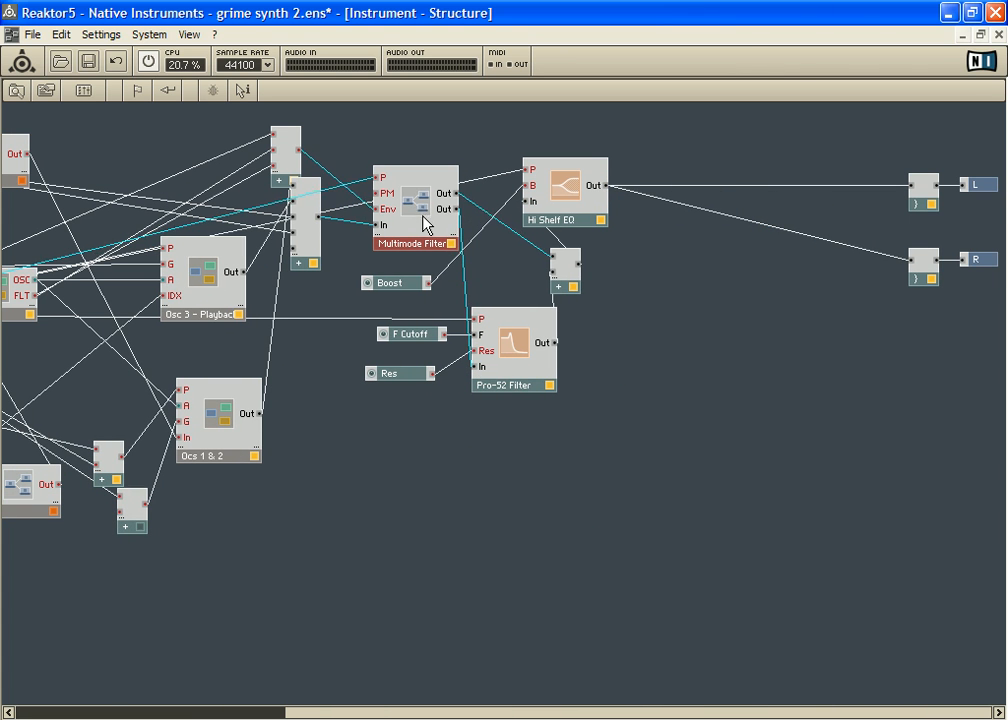
{"action": "left_click_drag", "start_coordinate": [563, 200], "coordinate": [693, 189]}
{"action": "left_click_drag", "start_coordinate": [576, 274], "coordinate": [634, 268]}
{"action": "left_click_drag", "start_coordinate": [518, 353], "coordinate": [555, 347]}
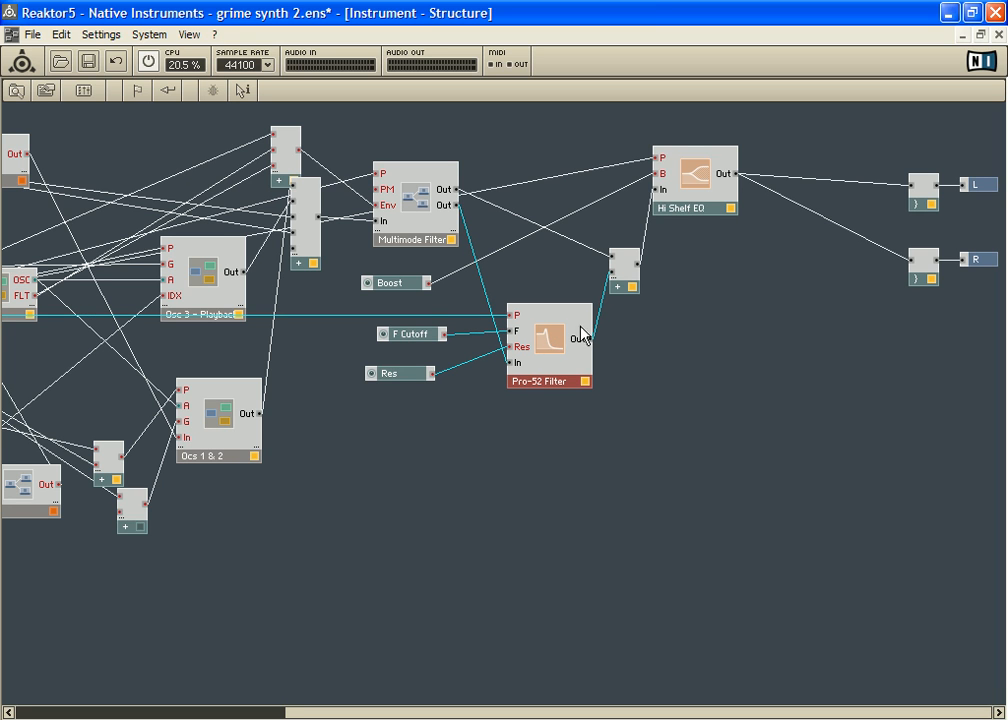
Step: Place Boost between Multimode Filter and Hi Shelf EQ, move the EQ closer to the outputs, and raise the Add module feeding it
{"action": "left_click_drag", "start_coordinate": [393, 287], "coordinate": [539, 200]}
{"action": "left_click_drag", "start_coordinate": [667, 210], "coordinate": [705, 206]}
{"action": "left_click_drag", "start_coordinate": [625, 283], "coordinate": [612, 271]}
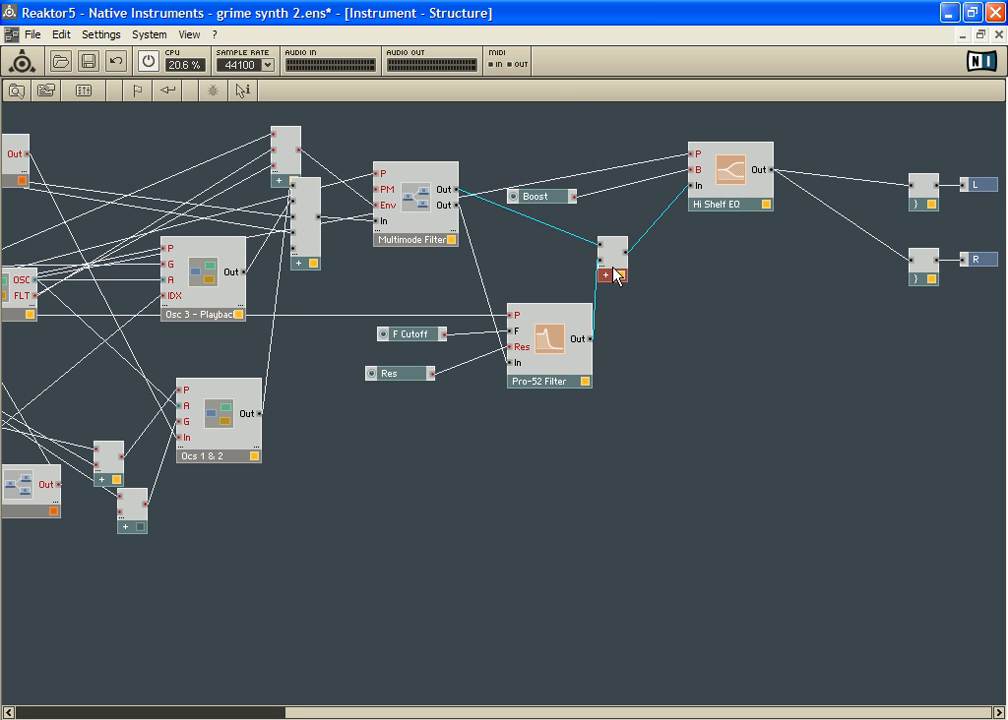
Step: Examine the properties of the Hi Shelf EQ module and close them
{"action": "mouse_move", "coordinate": [736, 209]}
{"action": "left_mouse_down"}
{"action": "mouse_move", "coordinate": [742, 198]}
{"action": "mouse_move", "coordinate": [733, 198]}
{"action": "left_mouse_up"}
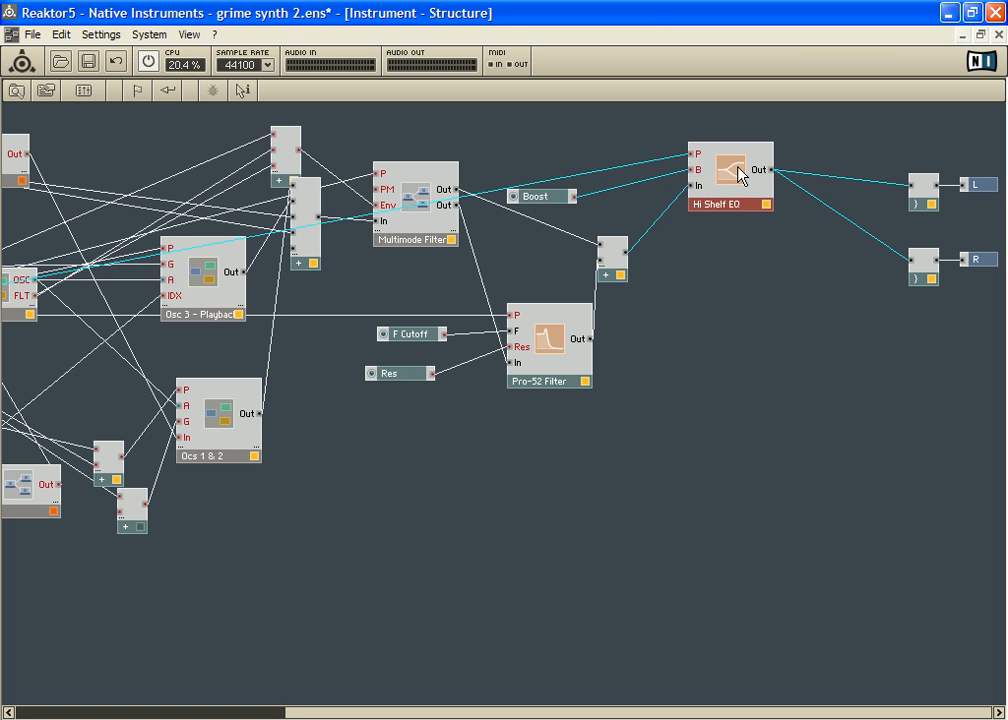
{"action": "double_click", "coordinate": [740, 176]}
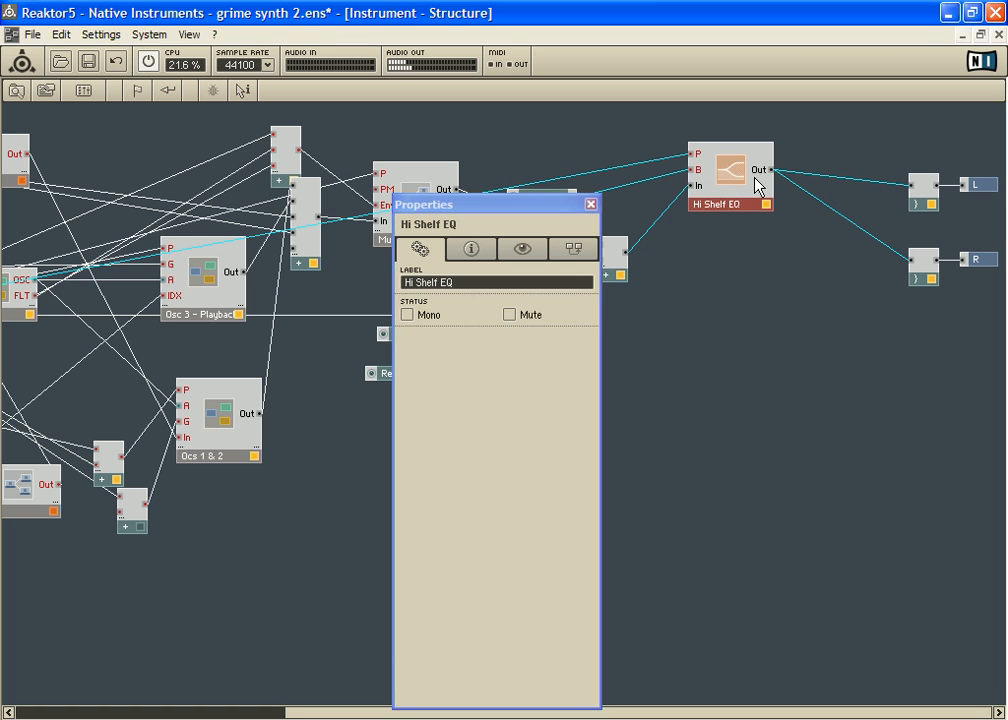
{"action": "left_click", "coordinate": [591, 204]}
Step: Move Boost closer to Hi Shelf EQ and raise Pro-52 Filter beside the Add module it feeds
{"action": "left_click_drag", "start_coordinate": [558, 200], "coordinate": [591, 188]}
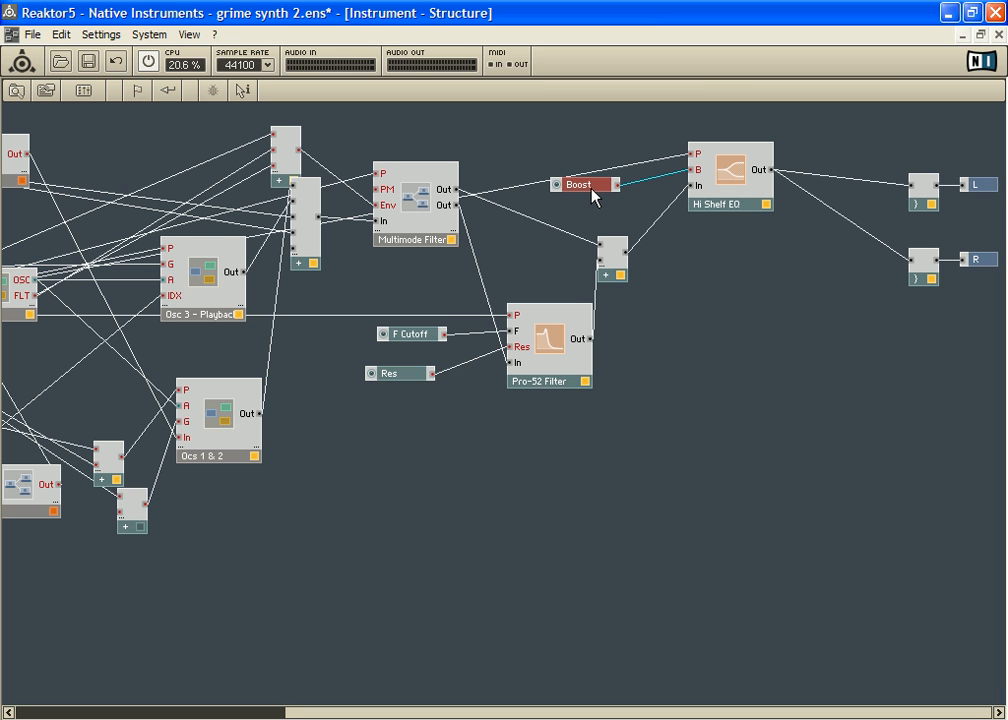
{"action": "left_click_drag", "start_coordinate": [549, 322], "coordinate": [531, 287]}
Step: Point out the Instrument's L and R output terminals, go up to the Ensemble structure, and shift the effects instrument slightly toward Rec 2 Lev
{"action": "left_click", "coordinate": [974, 188]}
{"action": "left_click", "coordinate": [983, 259]}
{"action": "left_click", "coordinate": [980, 189]}
{"action": "left_click", "coordinate": [987, 262]}
{"action": "double_click", "coordinate": [829, 313]}
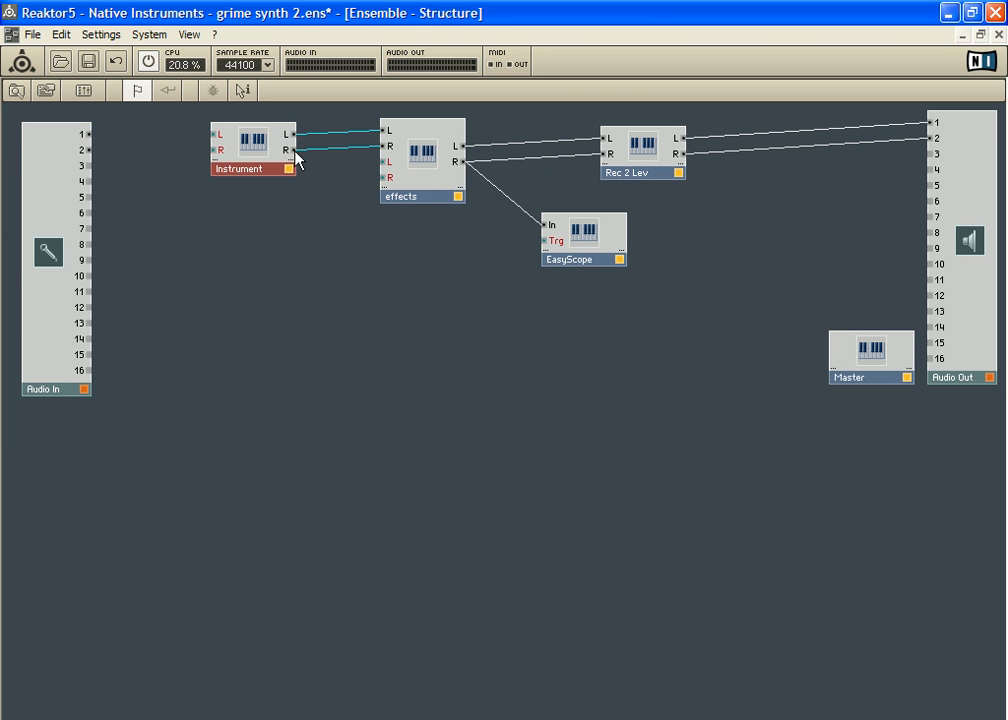
{"action": "left_click_drag", "start_coordinate": [427, 157], "coordinate": [435, 150]}
Step: Reopen the Instrument's structure, move Input-Amp toward the Idx macro, and nudge Multimode Filter closer to its Add modules
{"action": "double_click", "coordinate": [259, 152]}
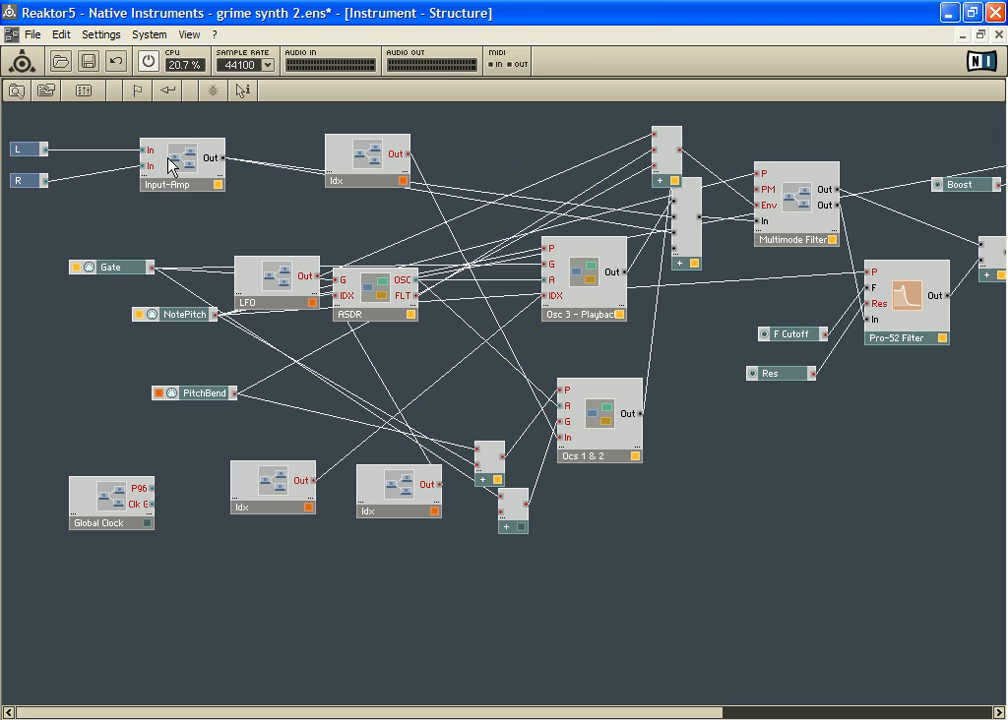
{"action": "left_click_drag", "start_coordinate": [169, 164], "coordinate": [196, 162]}
{"action": "left_click_drag", "start_coordinate": [798, 192], "coordinate": [790, 188]}
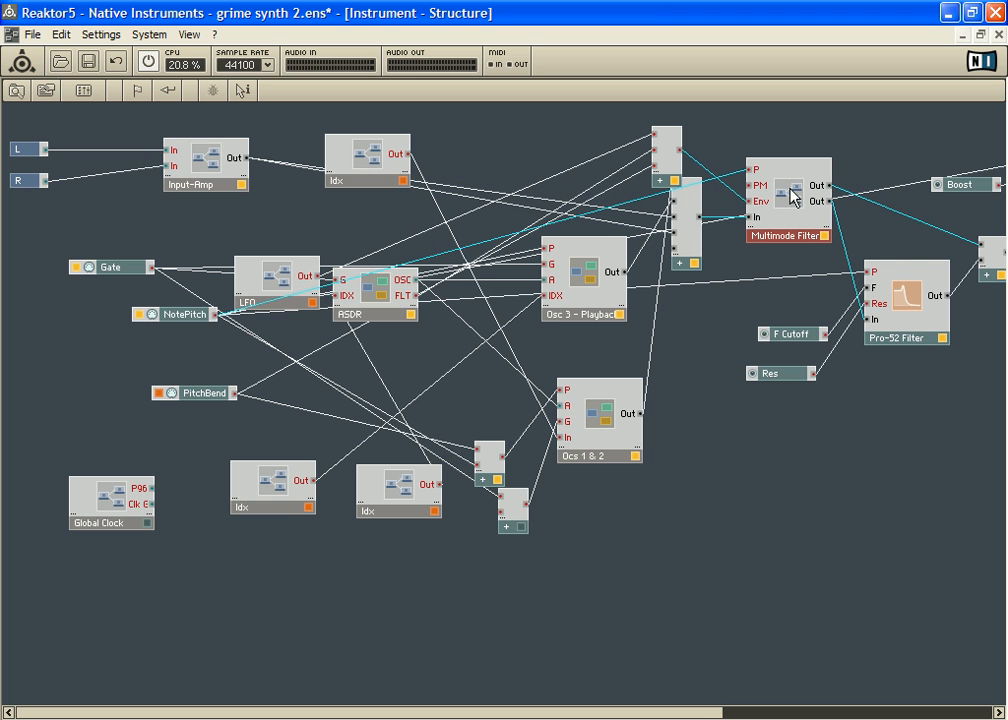
Step: Trace the signal from Hi Shelf EQ to the L output terminal and on to the effects instrument in the Ensemble structure
{"action": "left_click", "coordinate": [700, 695]}
{"action": "left_click_drag", "start_coordinate": [714, 713], "coordinate": [874, 713]}
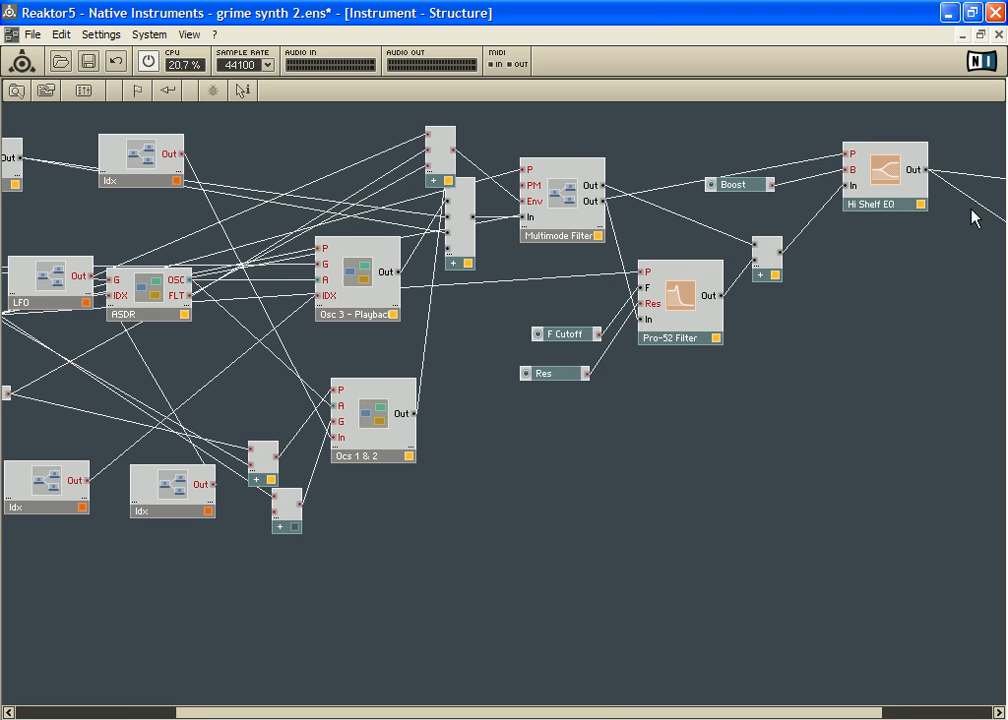
{"action": "left_click", "coordinate": [887, 192]}
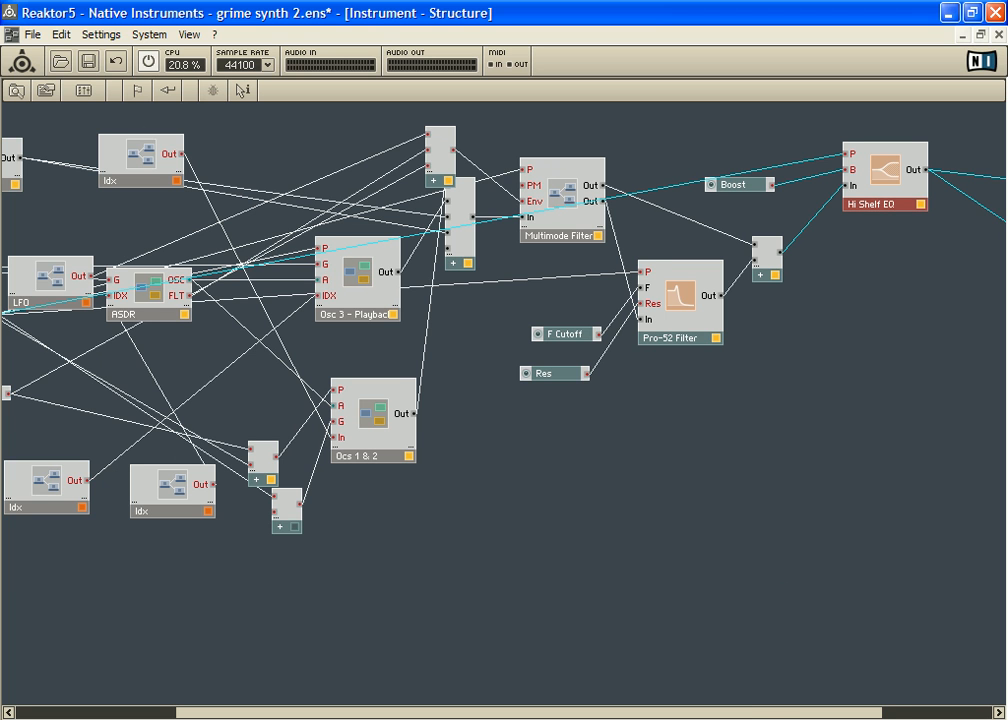
{"action": "left_click_drag", "start_coordinate": [768, 713], "coordinate": [878, 713]}
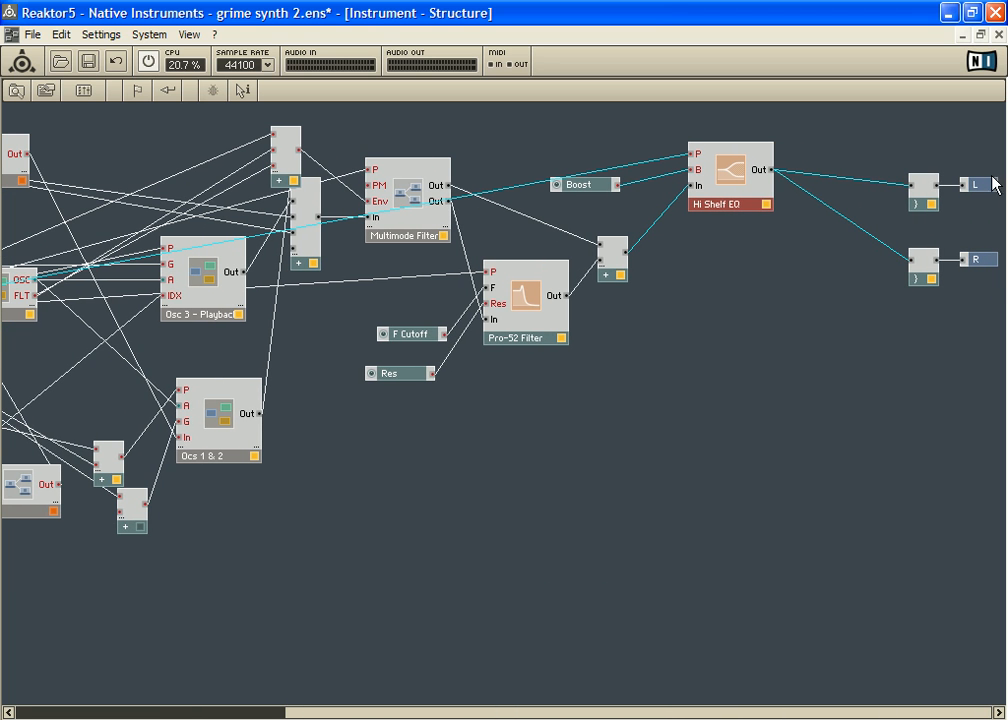
{"action": "left_click", "coordinate": [985, 187]}
{"action": "double_click", "coordinate": [874, 350]}
{"action": "left_click", "coordinate": [428, 150]}
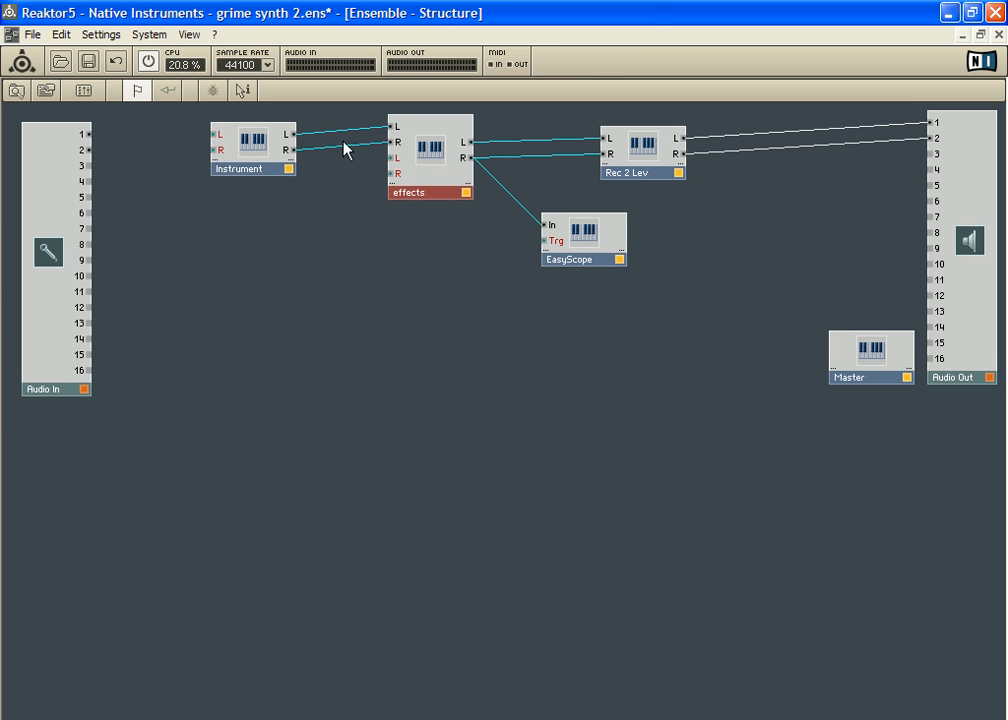
Step: Review Multimode Filter's connections in the Instrument's structure, go up to the Ensemble structure, and reopen the Instrument
{"action": "double_click", "coordinate": [262, 160]}
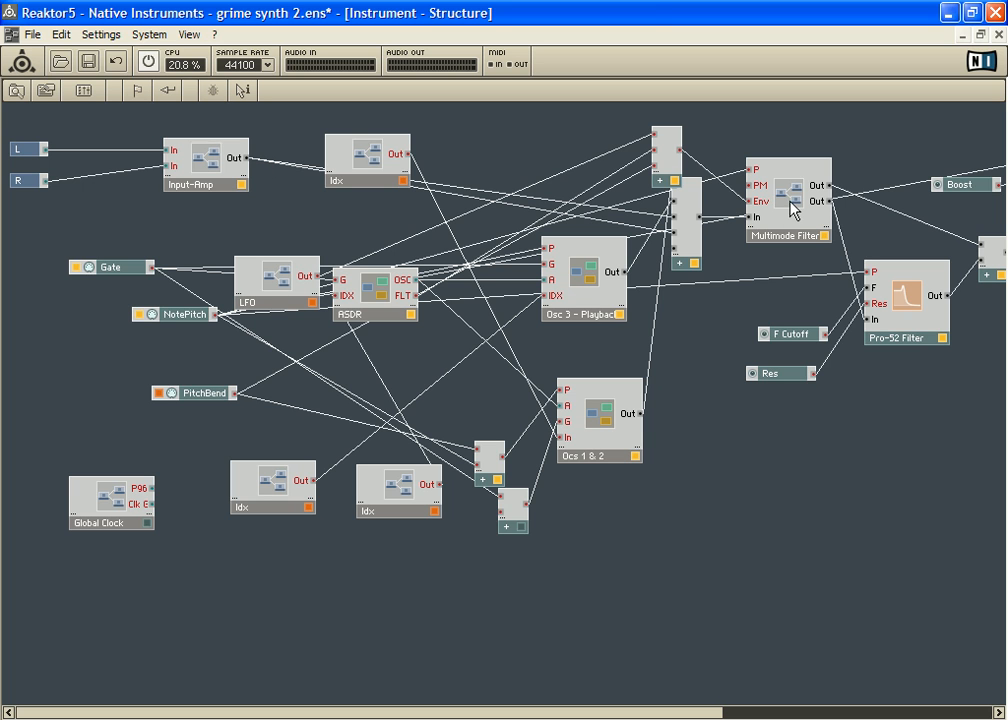
{"action": "left_click", "coordinate": [792, 205]}
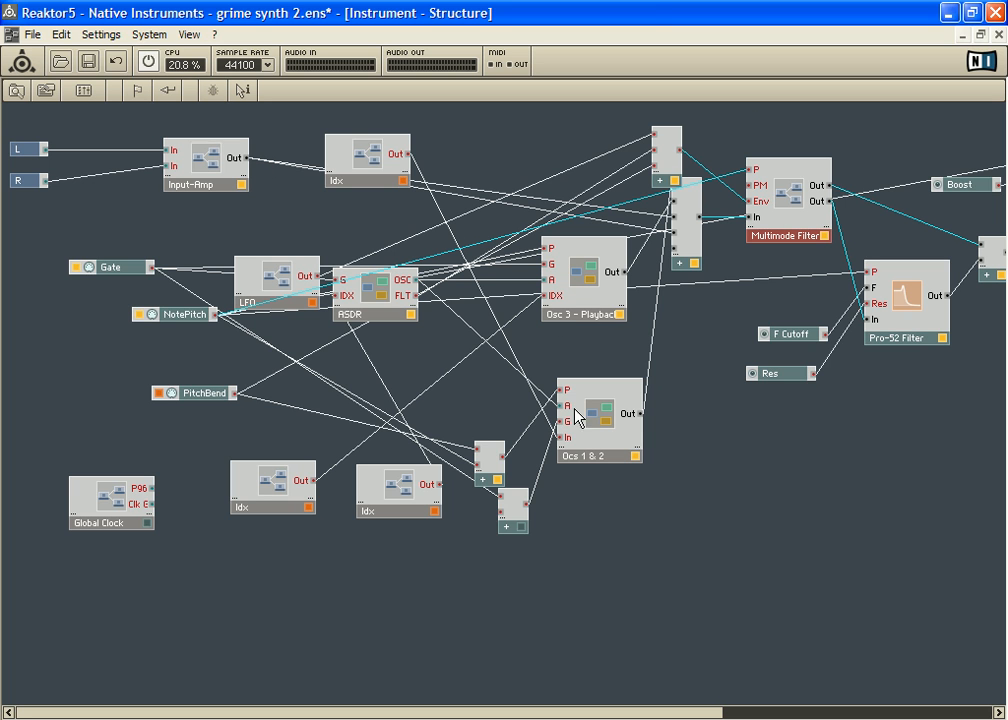
{"action": "double_click", "coordinate": [107, 222]}
{"action": "double_click", "coordinate": [247, 159]}
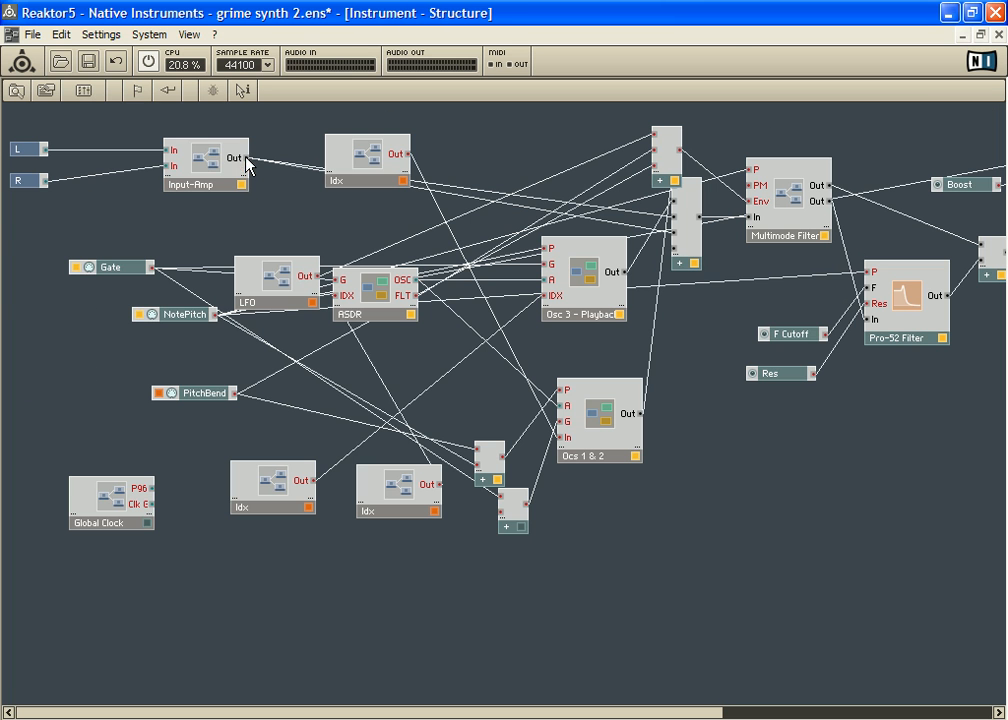
Step: Move Input-Amp farther from L and R and slightly lower, and shift the Osc 3 playback module closer to ASDR
{"action": "left_click_drag", "start_coordinate": [193, 193], "coordinate": [220, 207]}
{"action": "left_click_drag", "start_coordinate": [585, 285], "coordinate": [537, 272]}
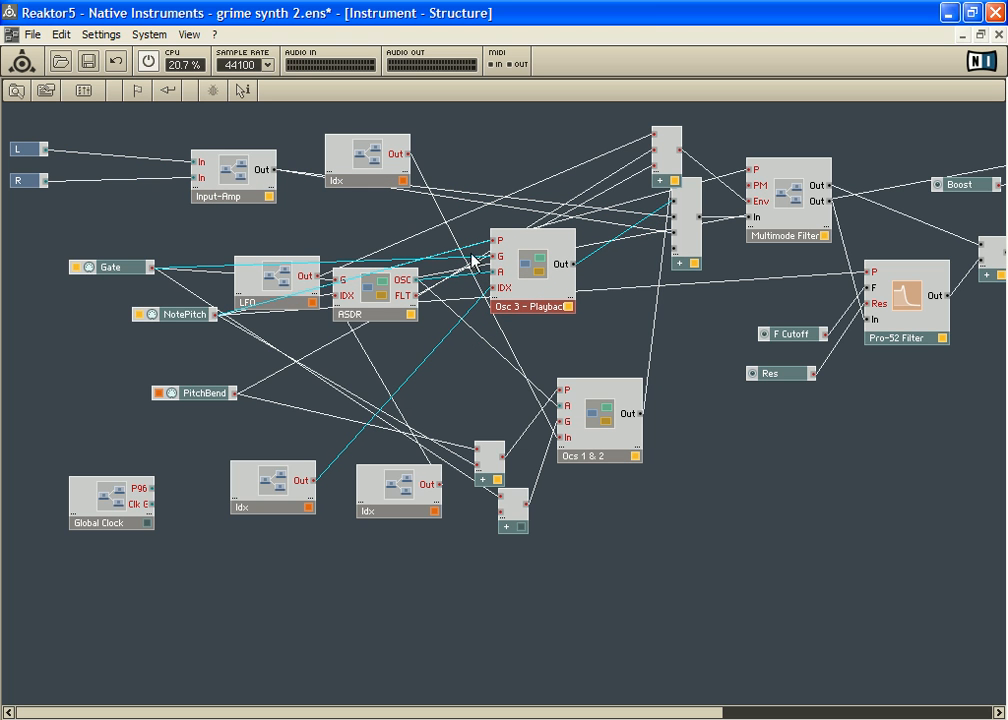